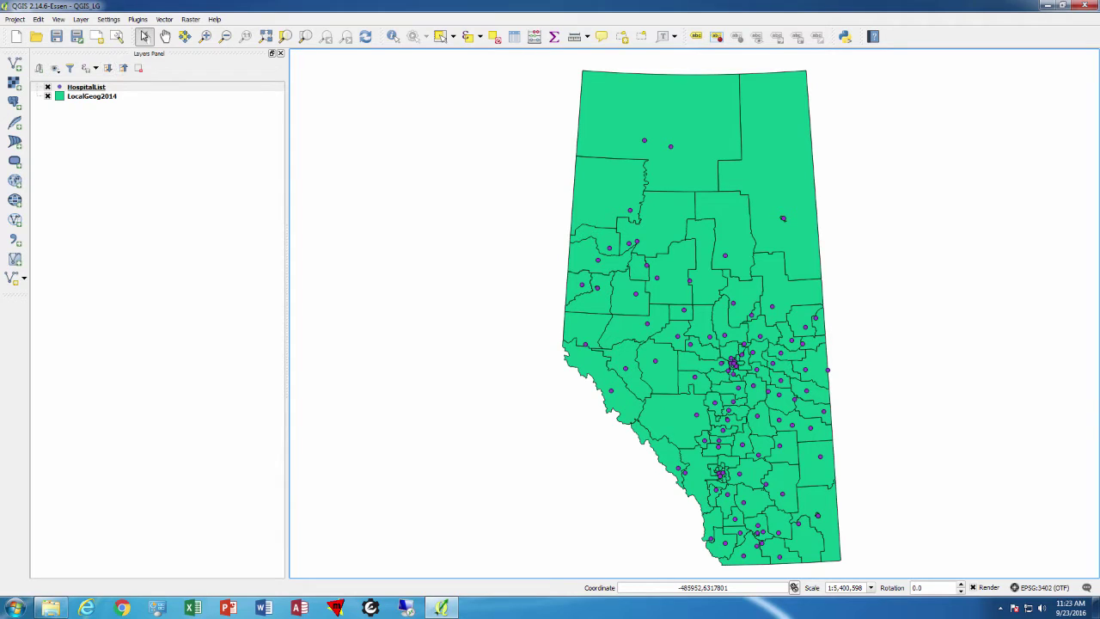
# Browse the Plugins and Vector menus without choosing any tool
pyautogui.click(138, 20)
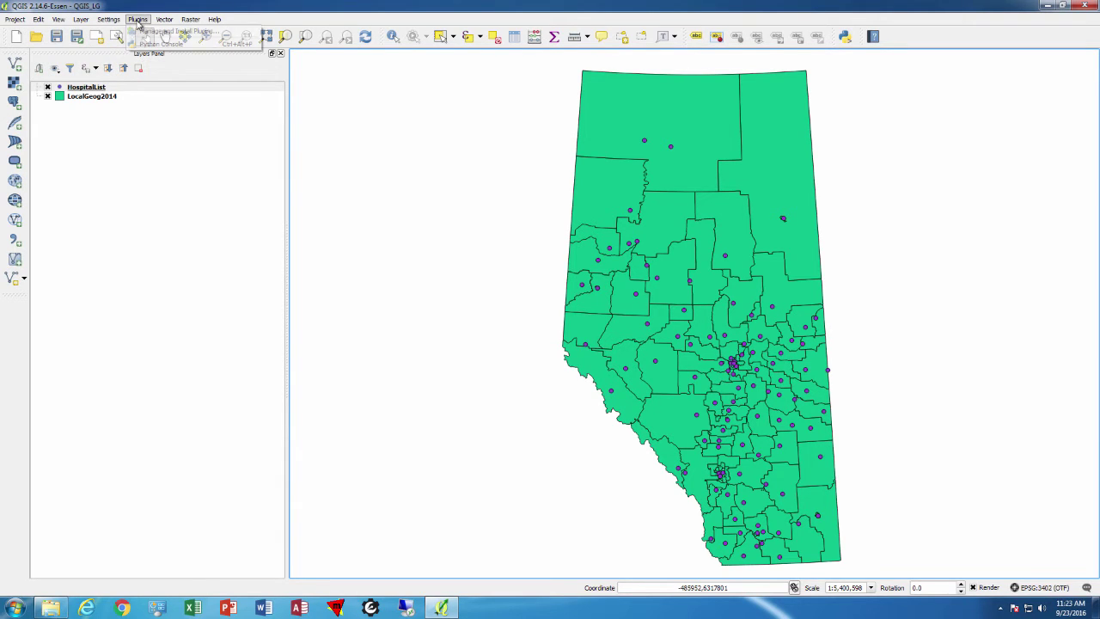
pyautogui.click(139, 21)
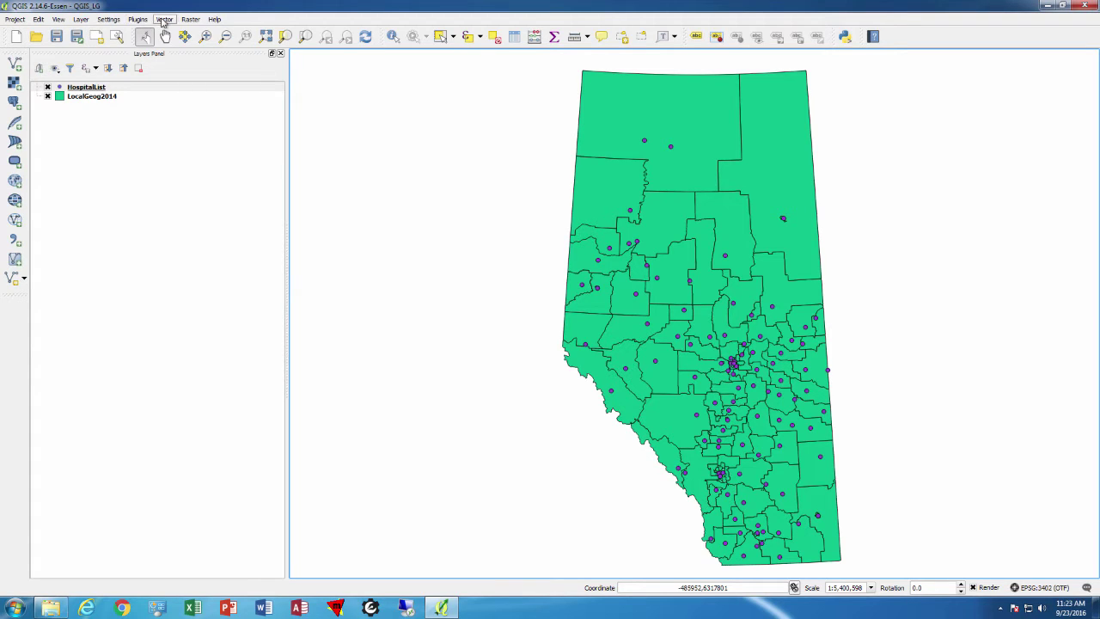
pyautogui.click(164, 20)
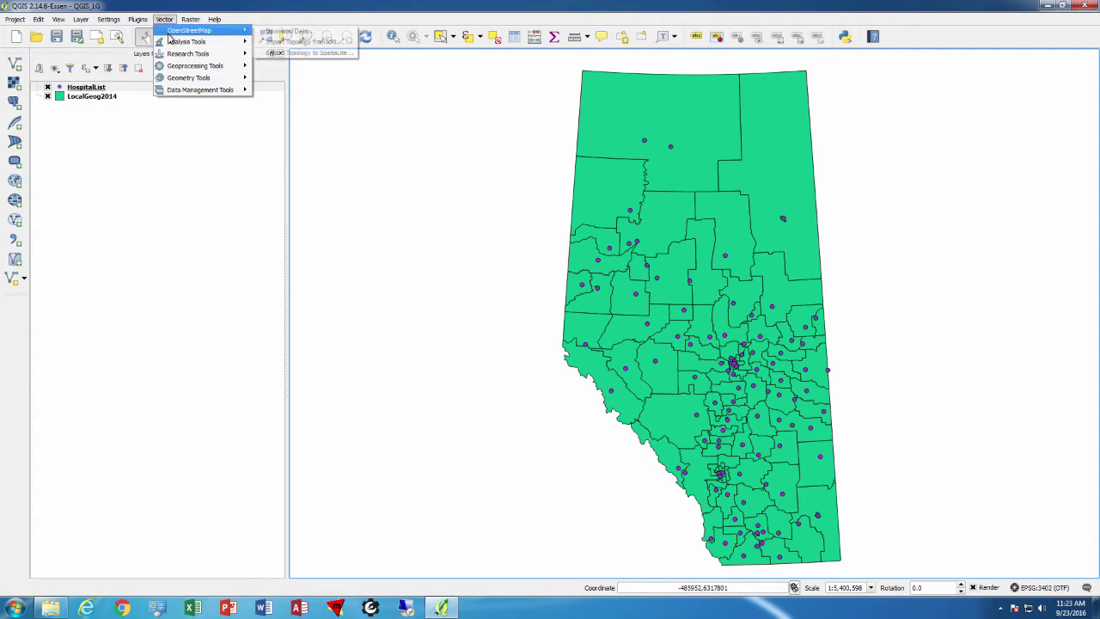
pyautogui.moveTo(169, 45)
pyautogui.moveTo(170, 67)
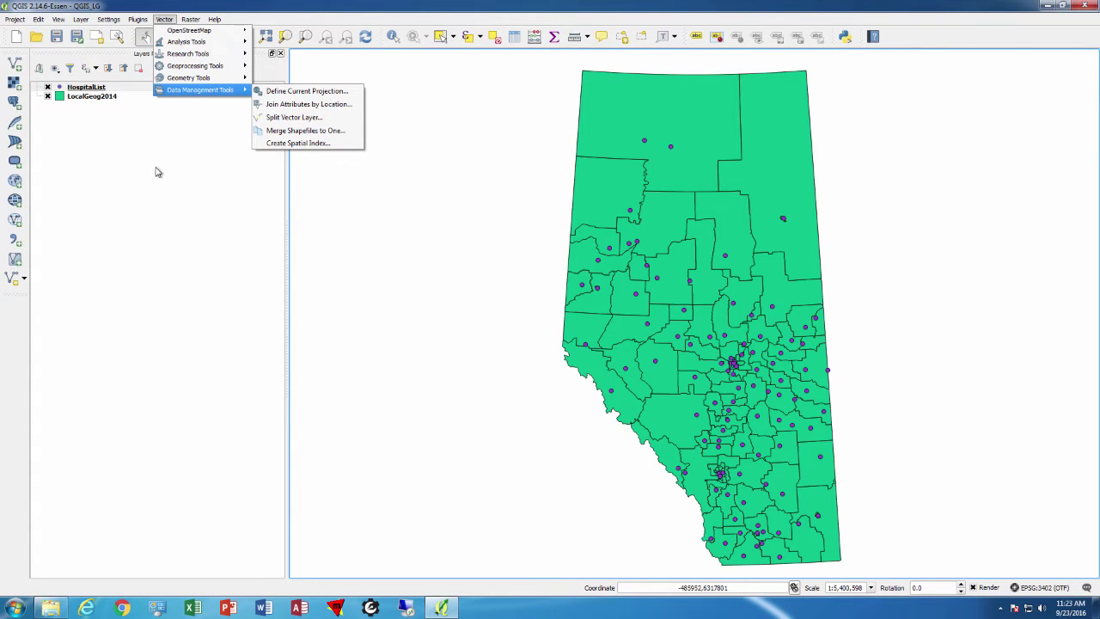
pyautogui.click(191, 191)
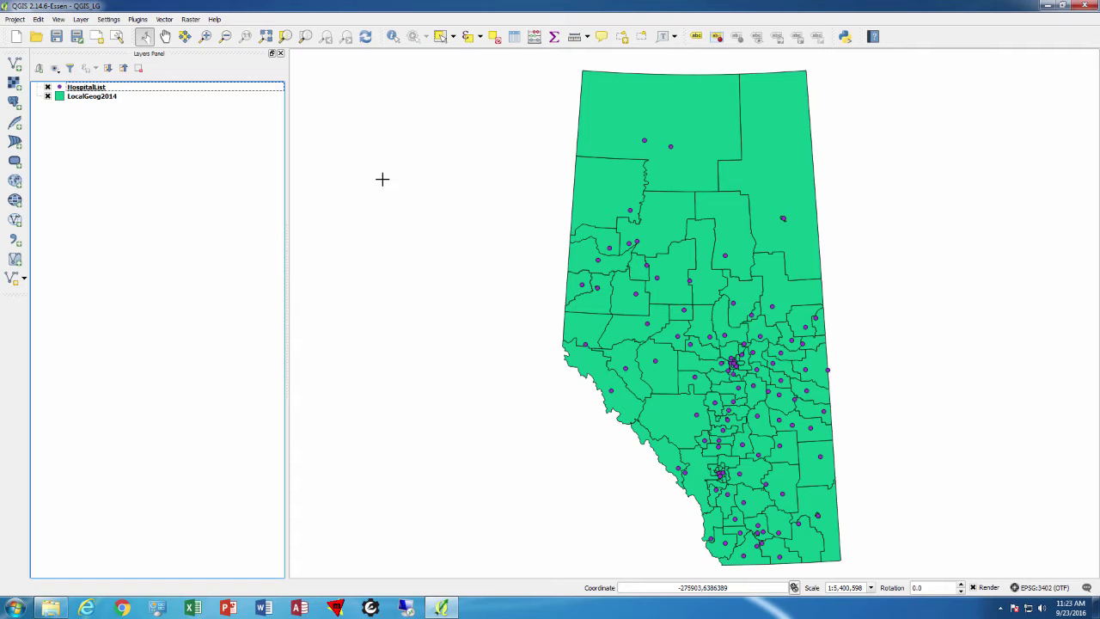
# Export HospitalList as Hospitals10TM.shp in EPSG:3402 Alberta 10-TM (Forest) and add it to the map
pyautogui.click(97, 89)
pyautogui.rightClick(97, 90)
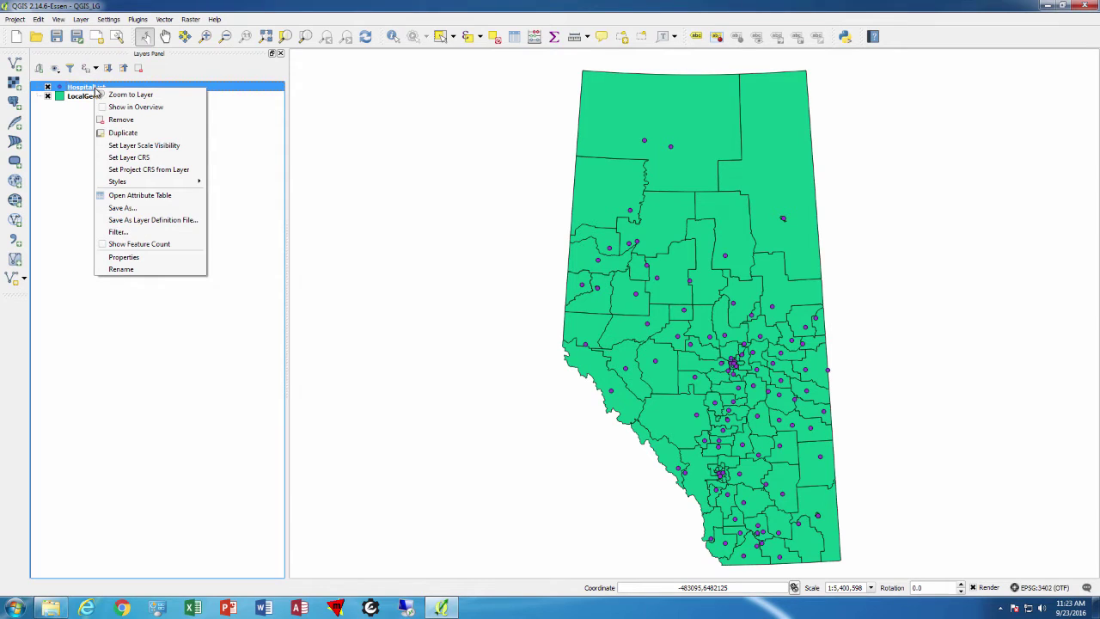
pyautogui.click(125, 208)
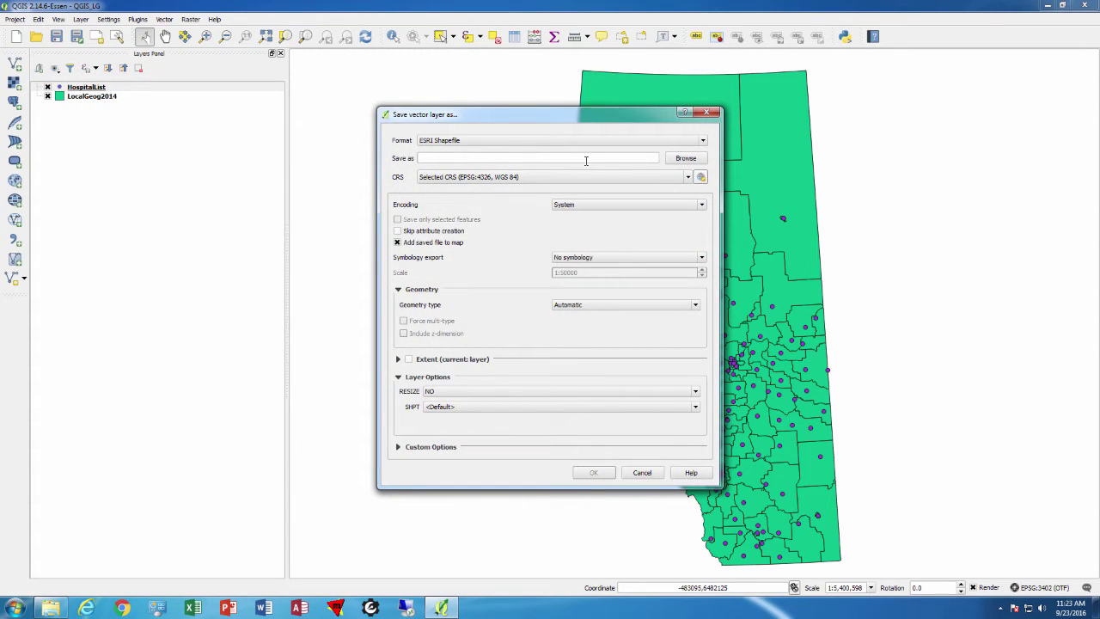
pyautogui.click(685, 159)
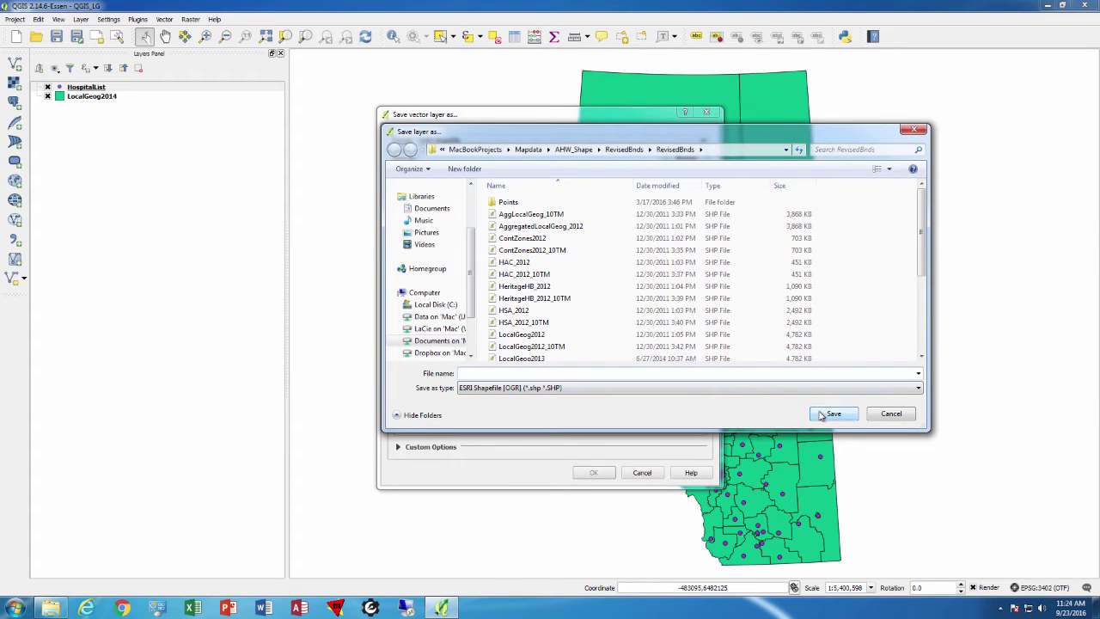
pyautogui.click(564, 371)
pyautogui.write('Hosp')
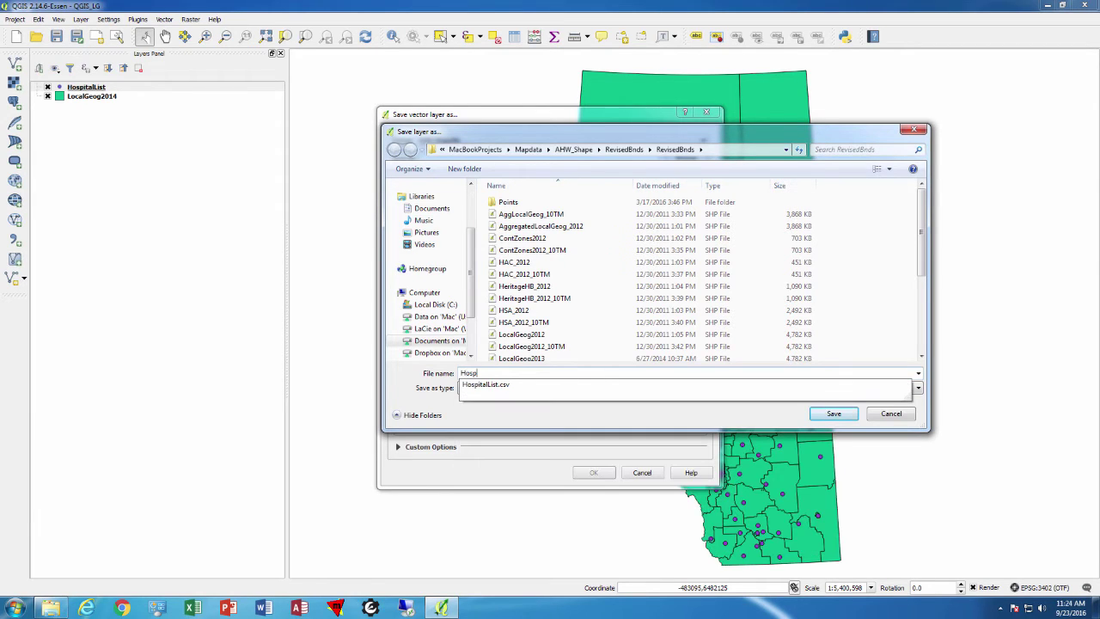
pyautogui.write('itals1')
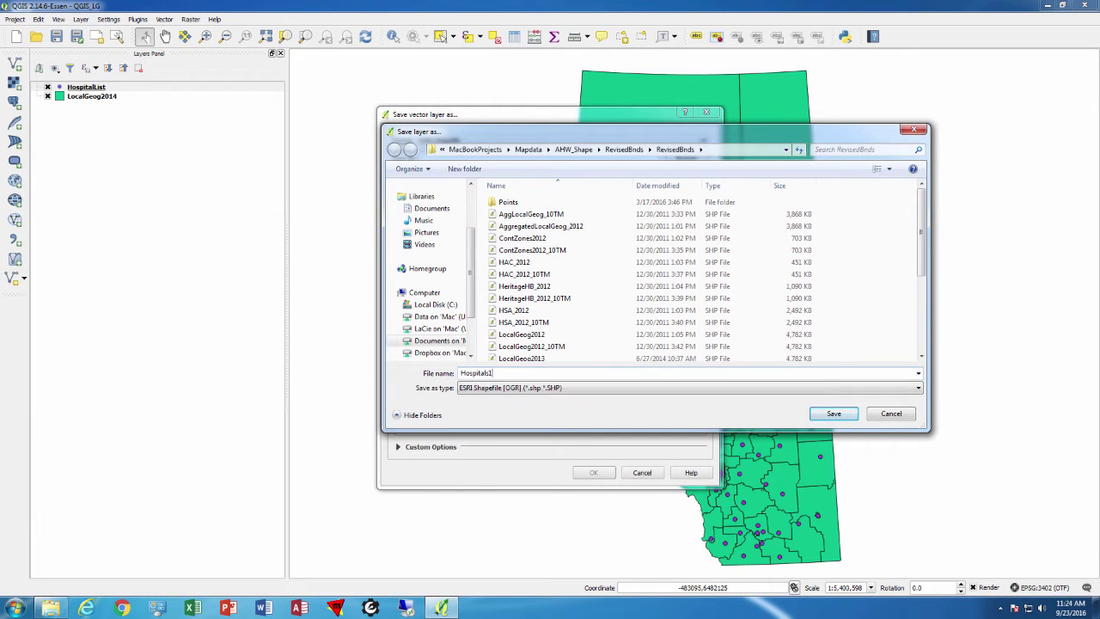
pyautogui.write('0TM')
pyautogui.click(816, 414)
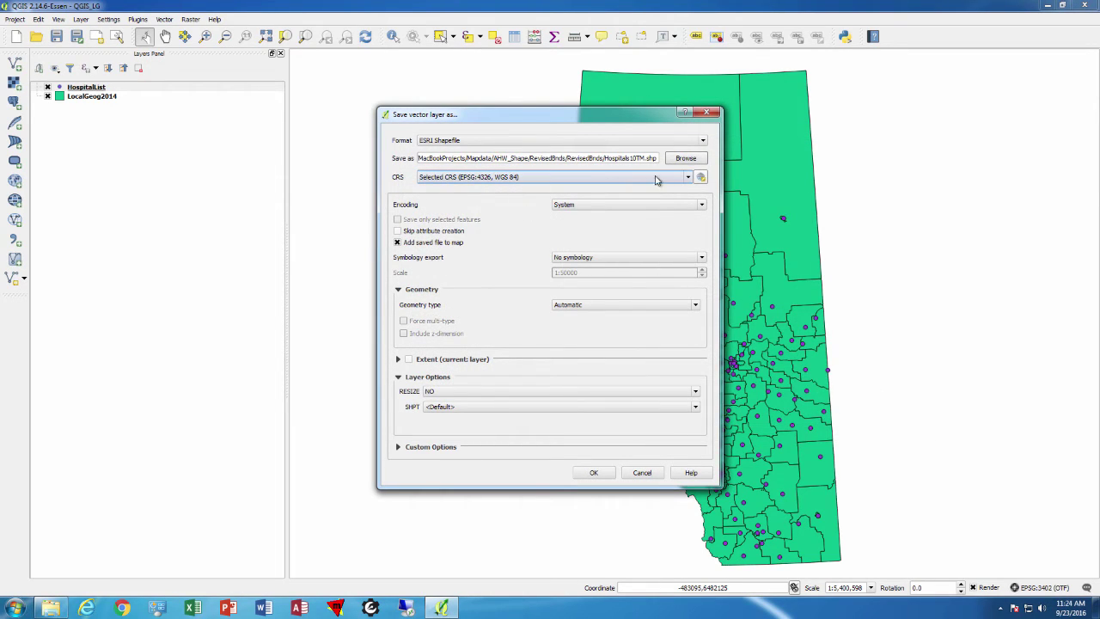
pyautogui.click(687, 179)
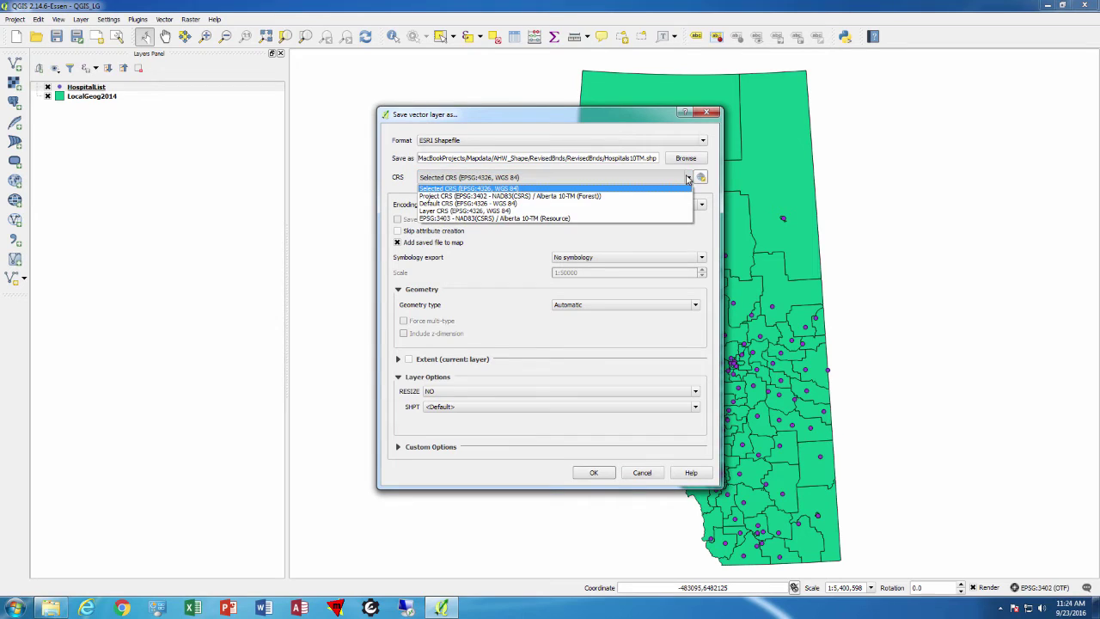
pyautogui.click(592, 197)
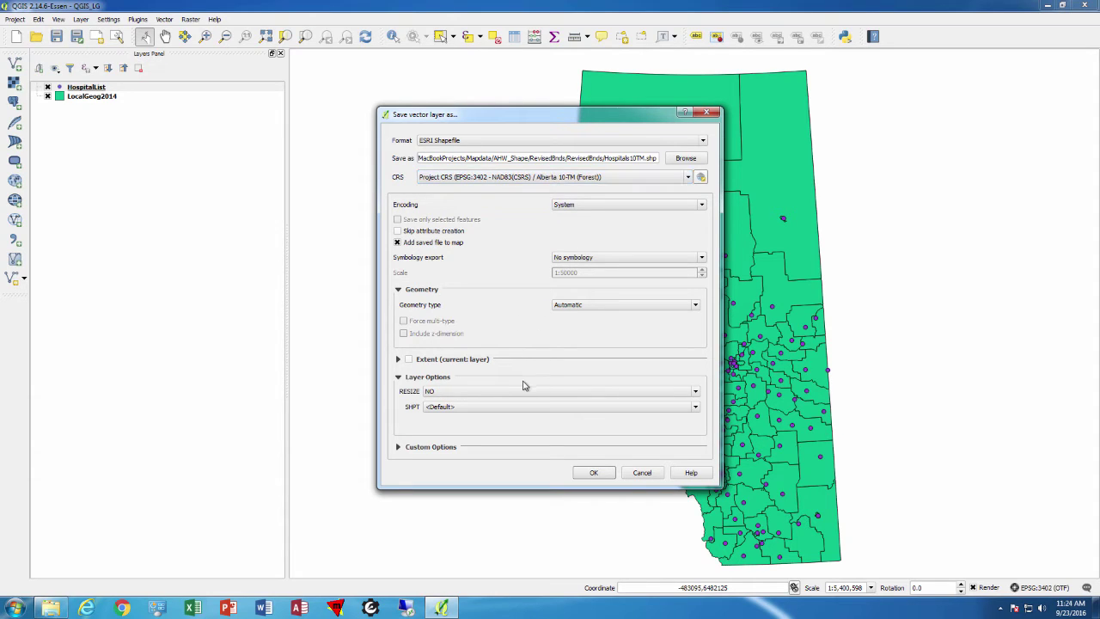
pyautogui.click(594, 472)
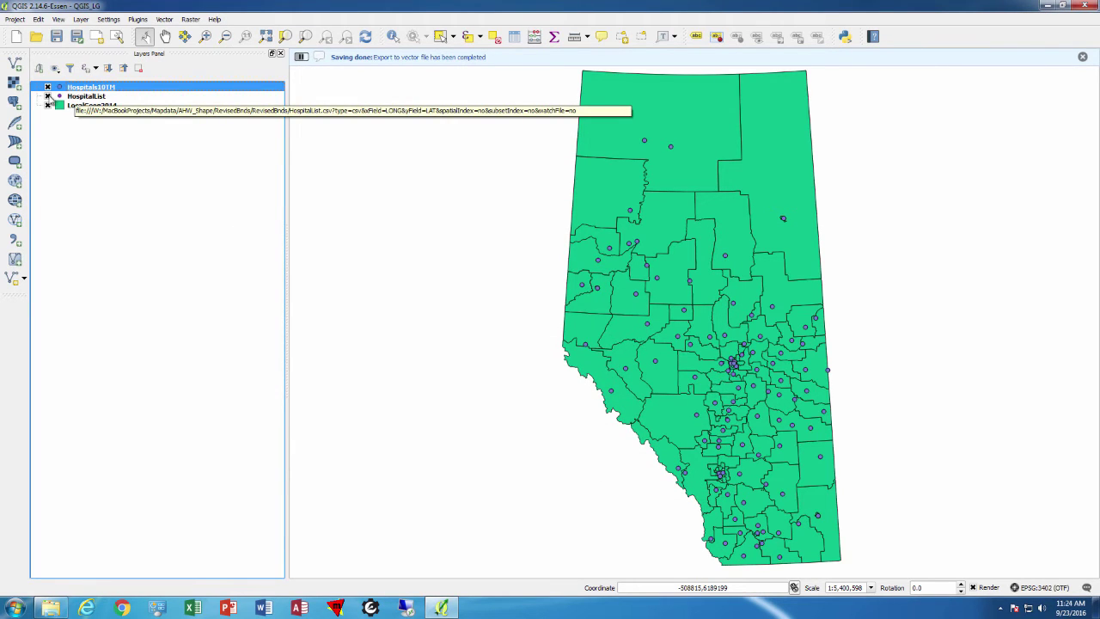
# Toggle HospitalList and Hospitals10TM on and off to compare where their points fall
pyautogui.click(48, 97)
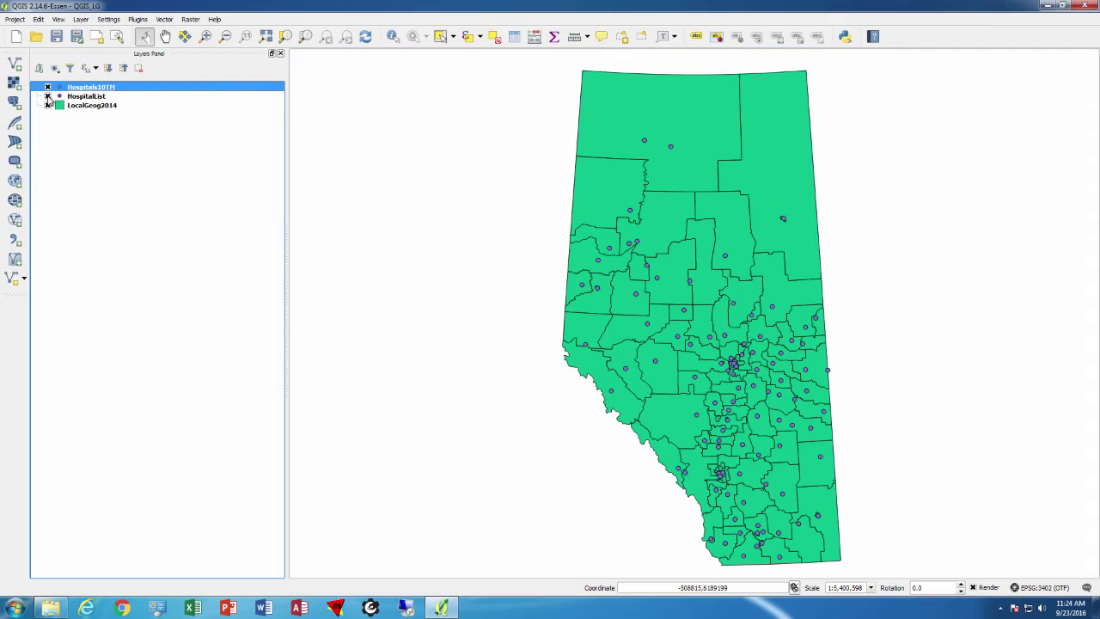
pyautogui.doubleClick(49, 95)
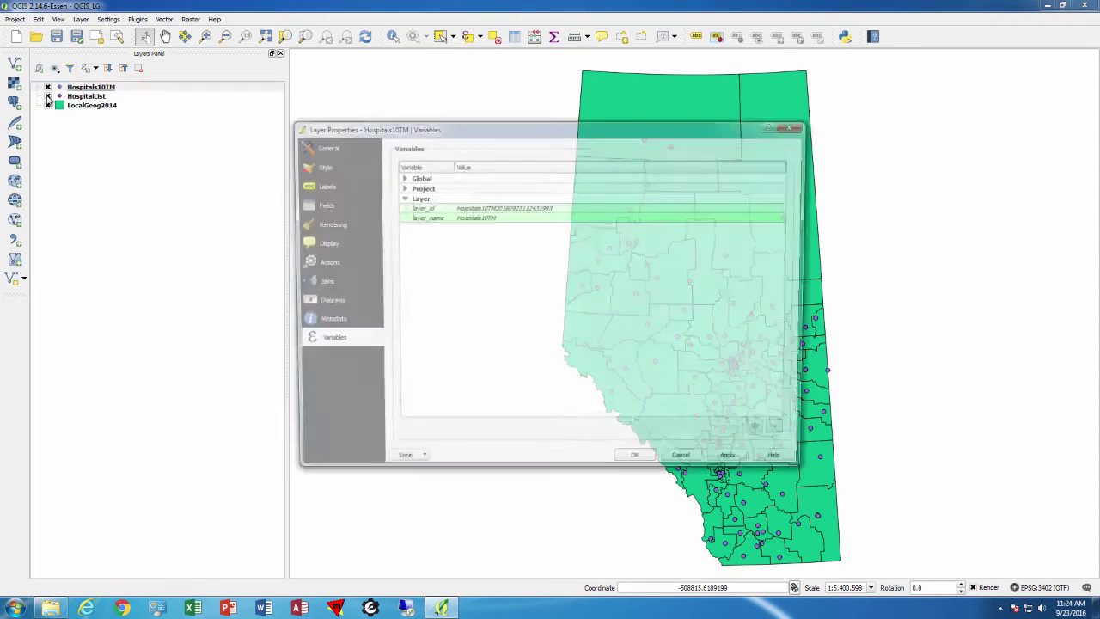
pyautogui.click(689, 465)
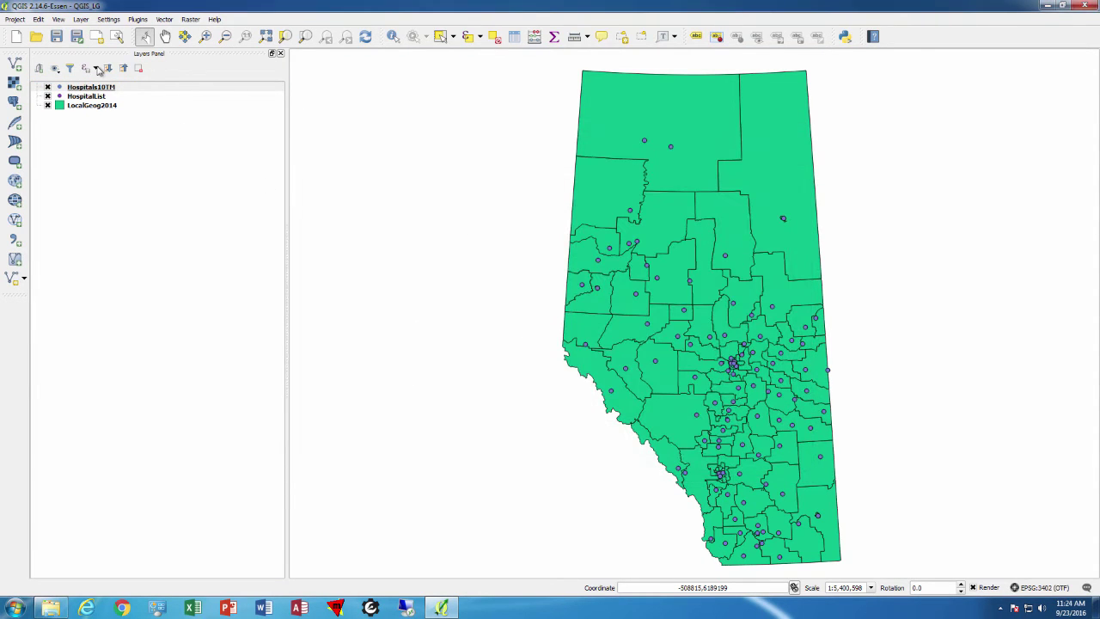
pyautogui.click(47, 88)
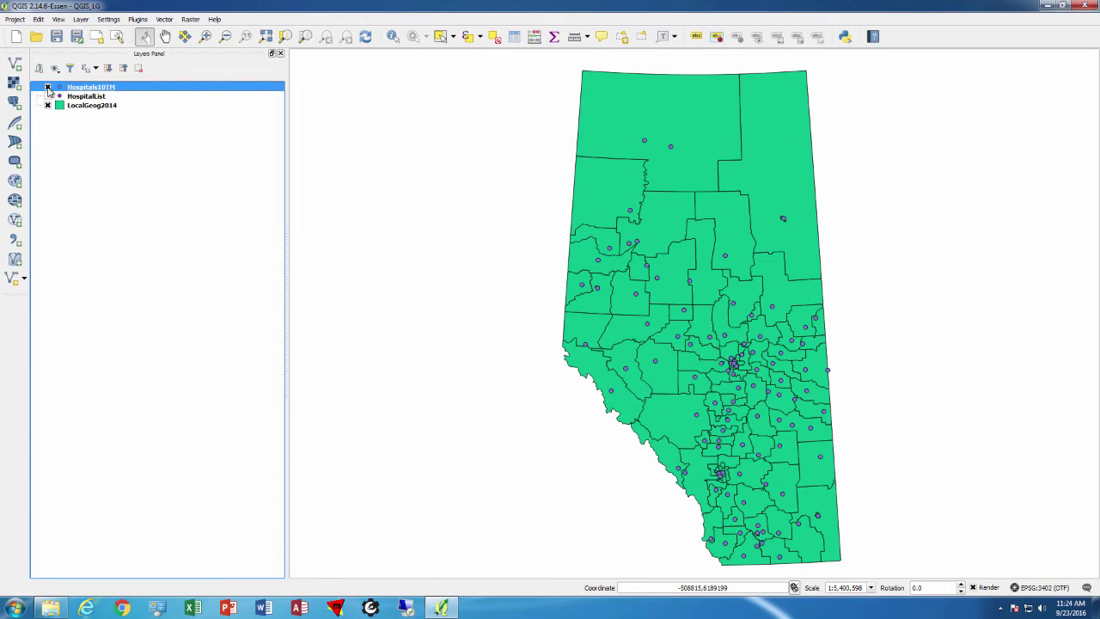
pyautogui.click(47, 88)
pyautogui.click(48, 87)
pyautogui.click(48, 97)
pyautogui.click(48, 96)
pyautogui.click(48, 88)
# Check the project CRS in Project Properties, then show Hospitals10TM with HospitalList hidden
pyautogui.click(15, 18)
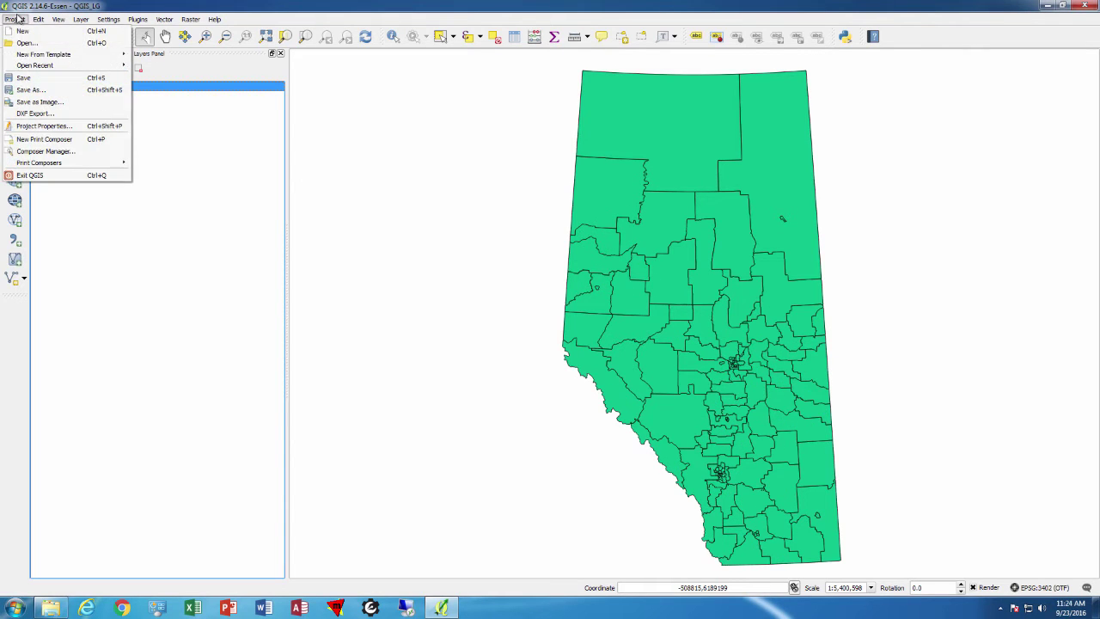
pyautogui.click(43, 126)
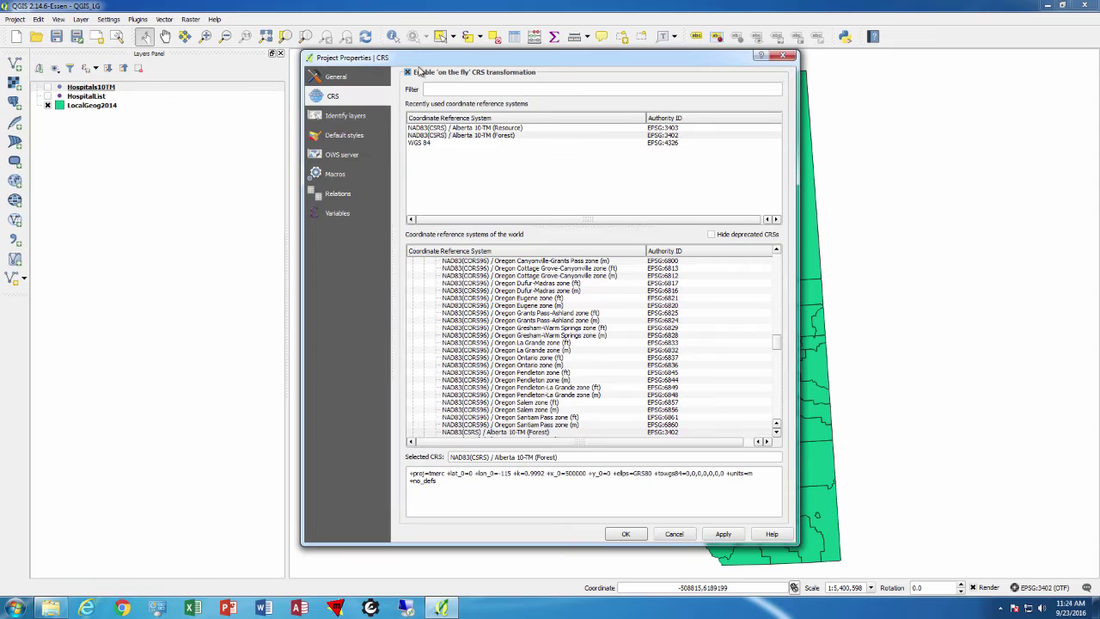
pyautogui.click(782, 58)
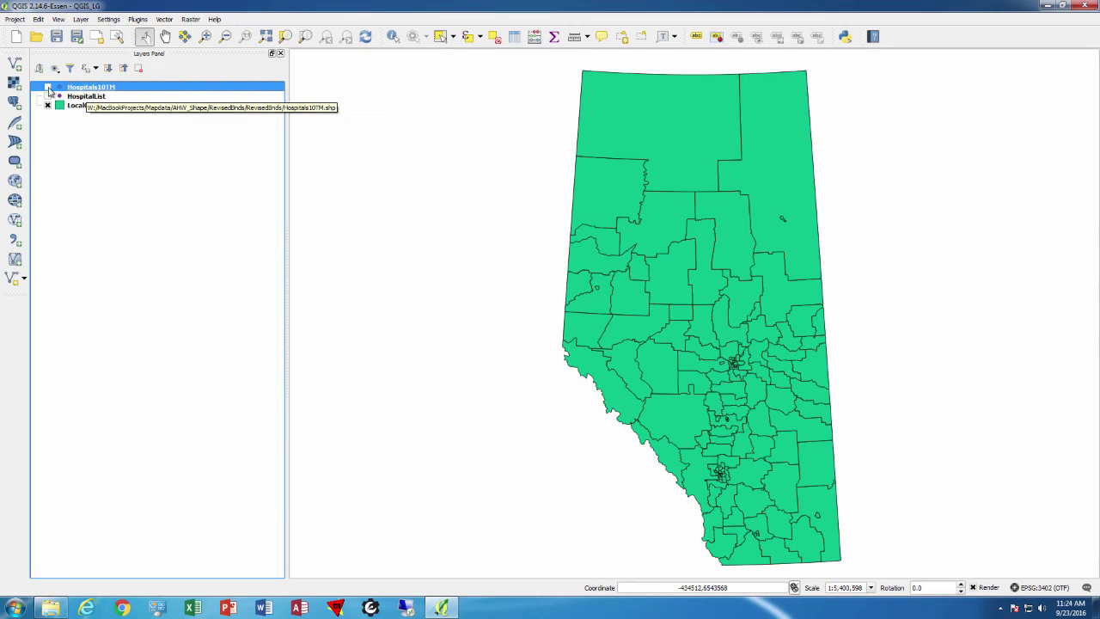
pyautogui.click(47, 87)
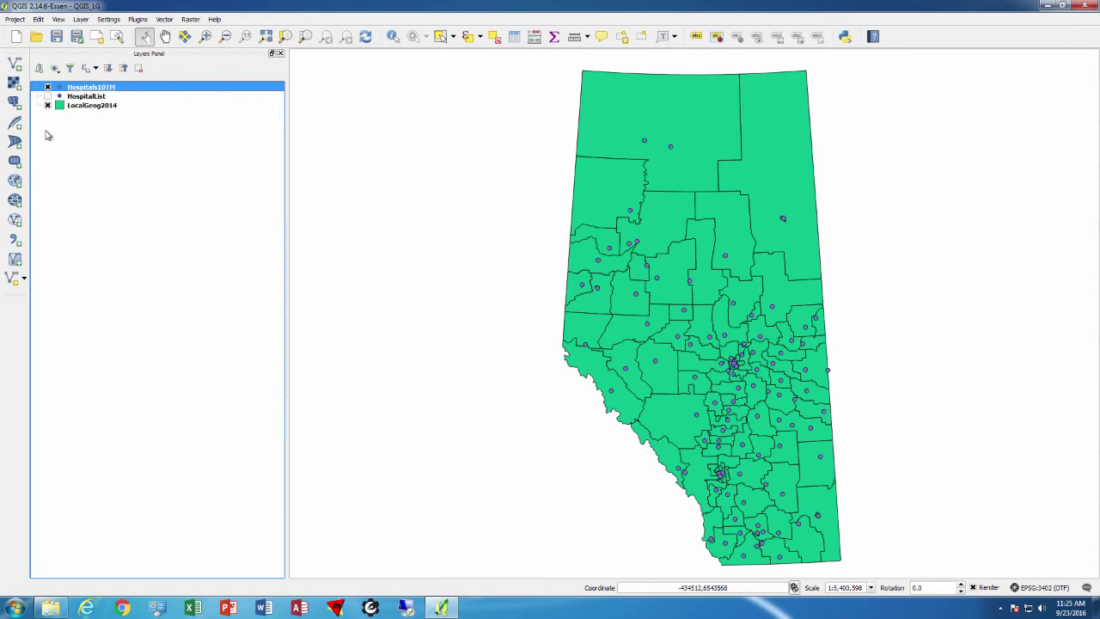
pyautogui.click(77, 97)
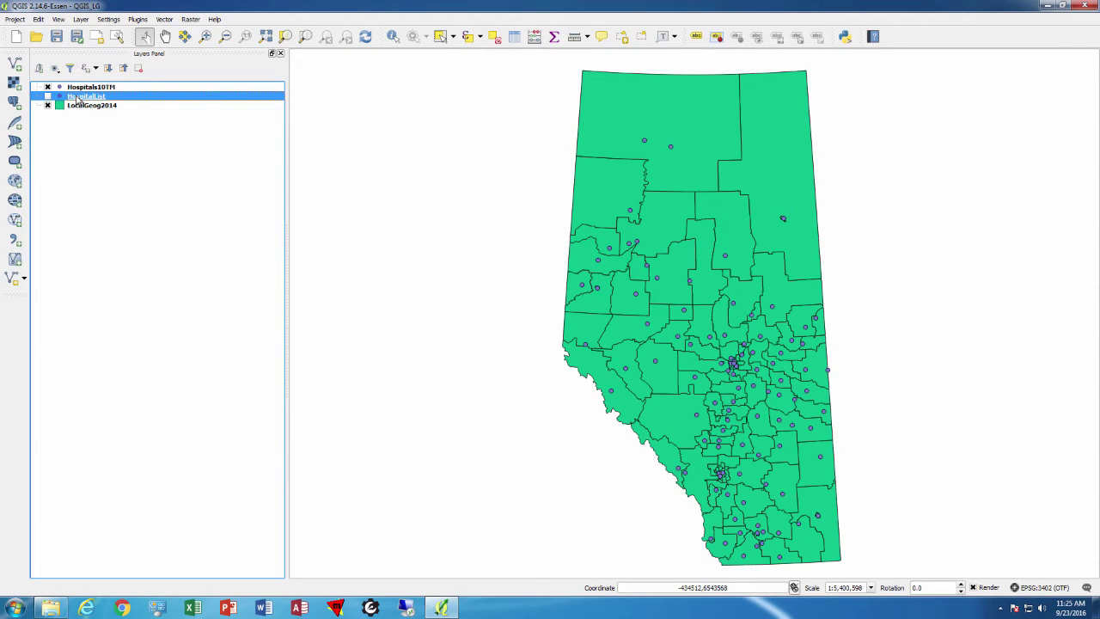
# Remove the HospitalList layer from the project
pyautogui.rightClick(77, 99)
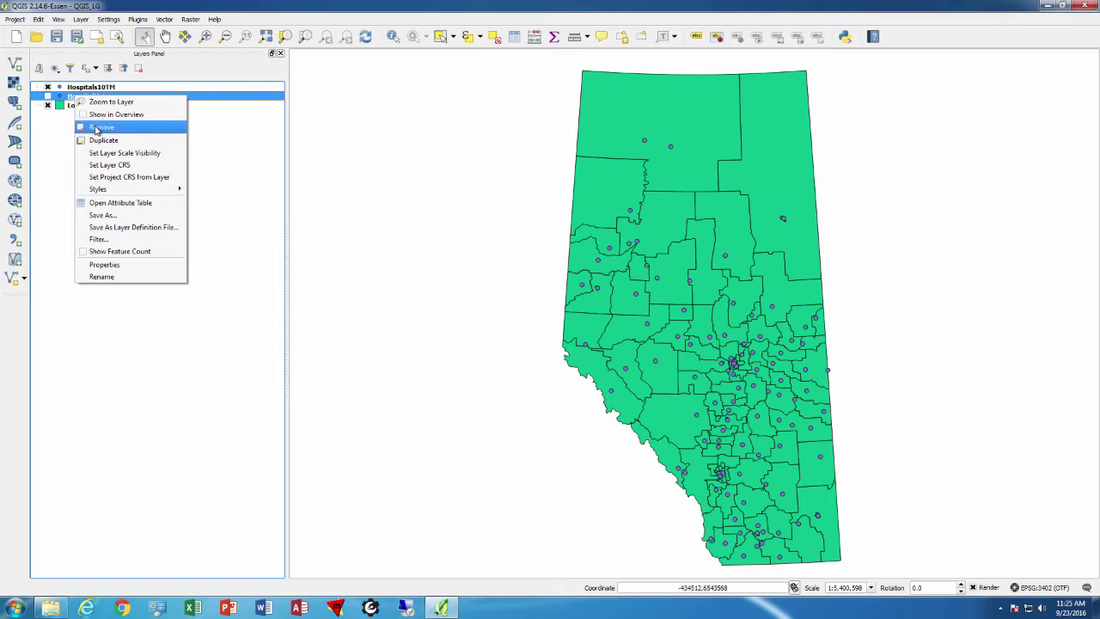
pyautogui.click(96, 129)
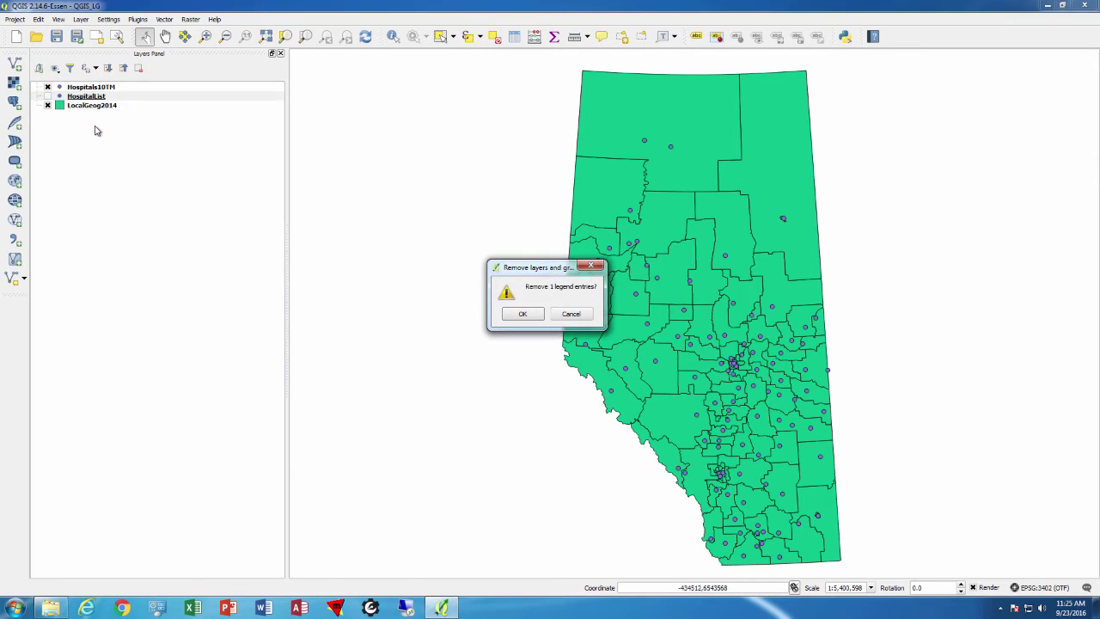
pyautogui.click(518, 314)
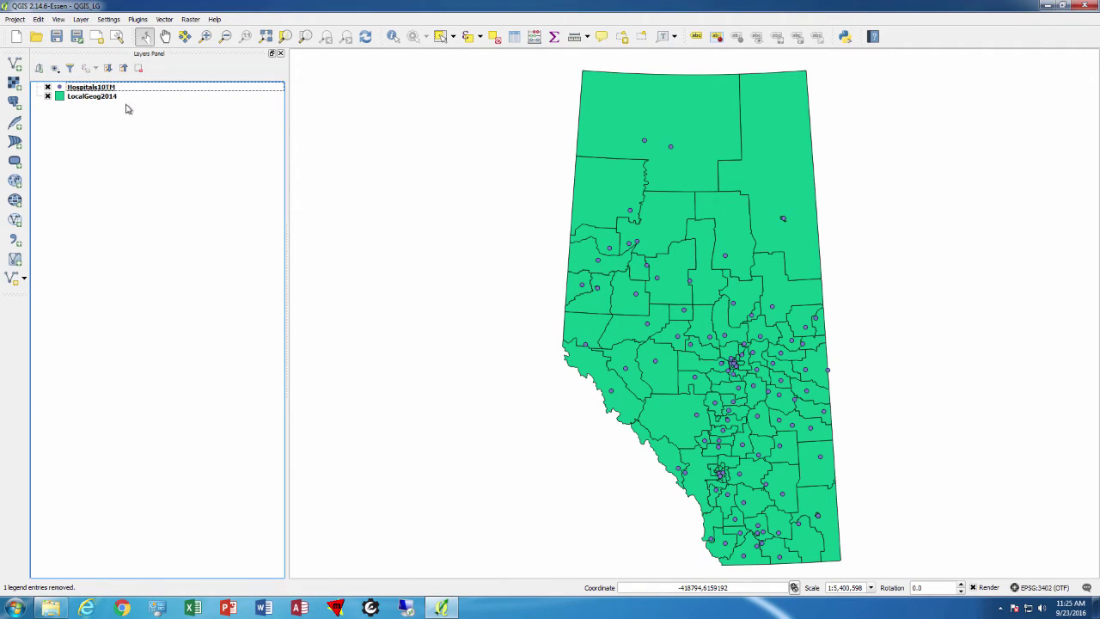
# Open the Buffer(s) tool with Hospitals10TM selected as input
pyautogui.click(101, 89)
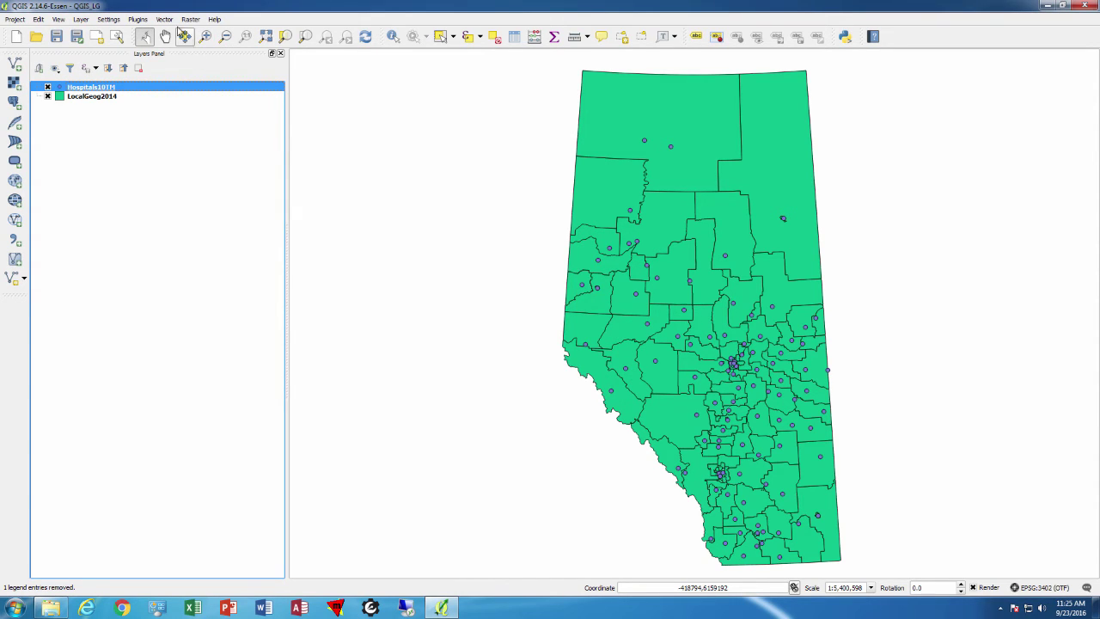
pyautogui.click(165, 20)
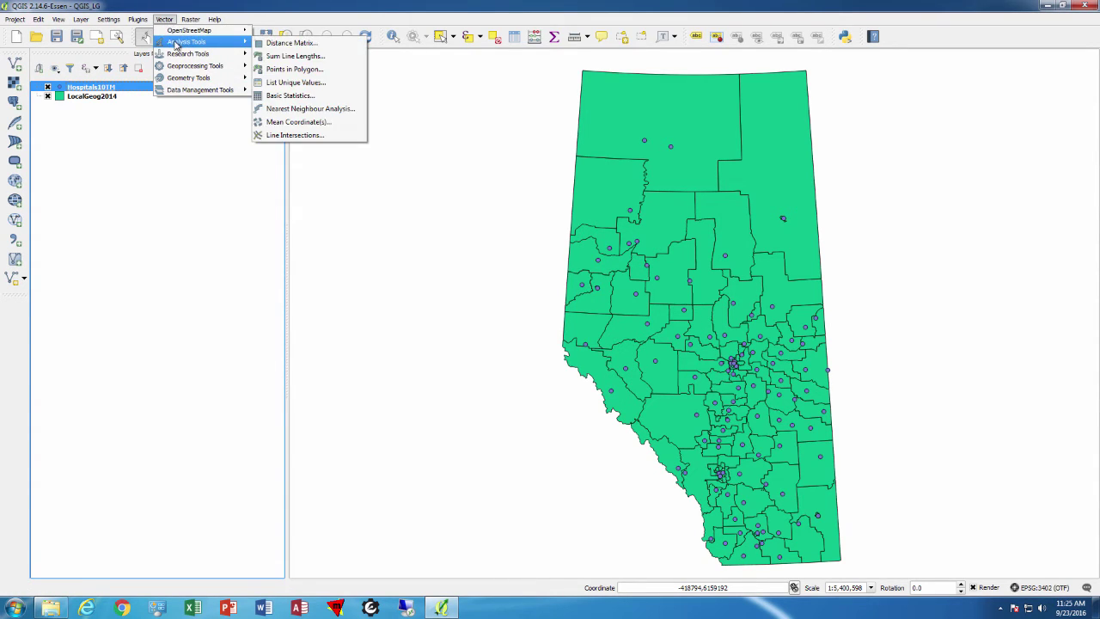
pyautogui.moveTo(180, 69)
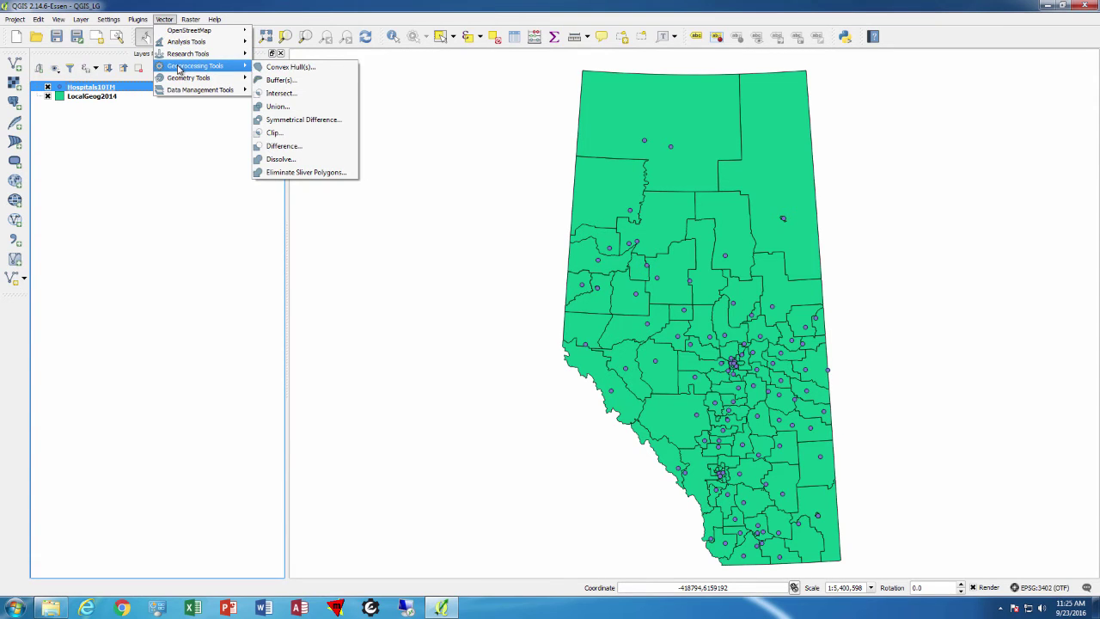
pyautogui.click(281, 80)
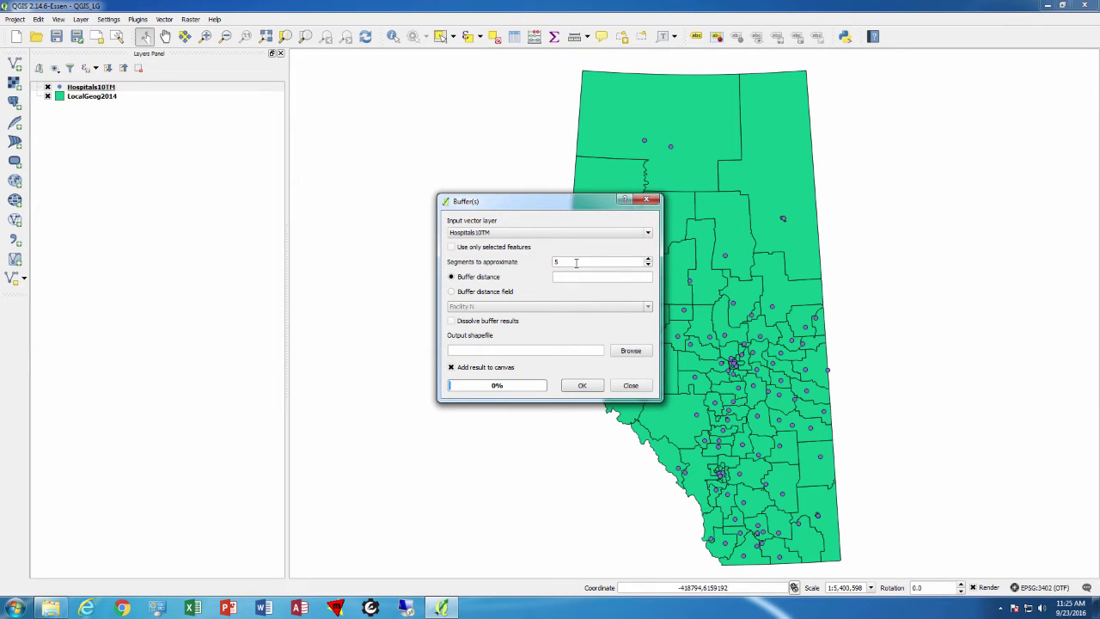
# Set the buffer to 24 segments and 20000 m distance, with dissolved results
pyautogui.moveTo(575, 261); pyautogui.dragTo(555, 261)
pyautogui.write('24')
pyautogui.click(561, 277)
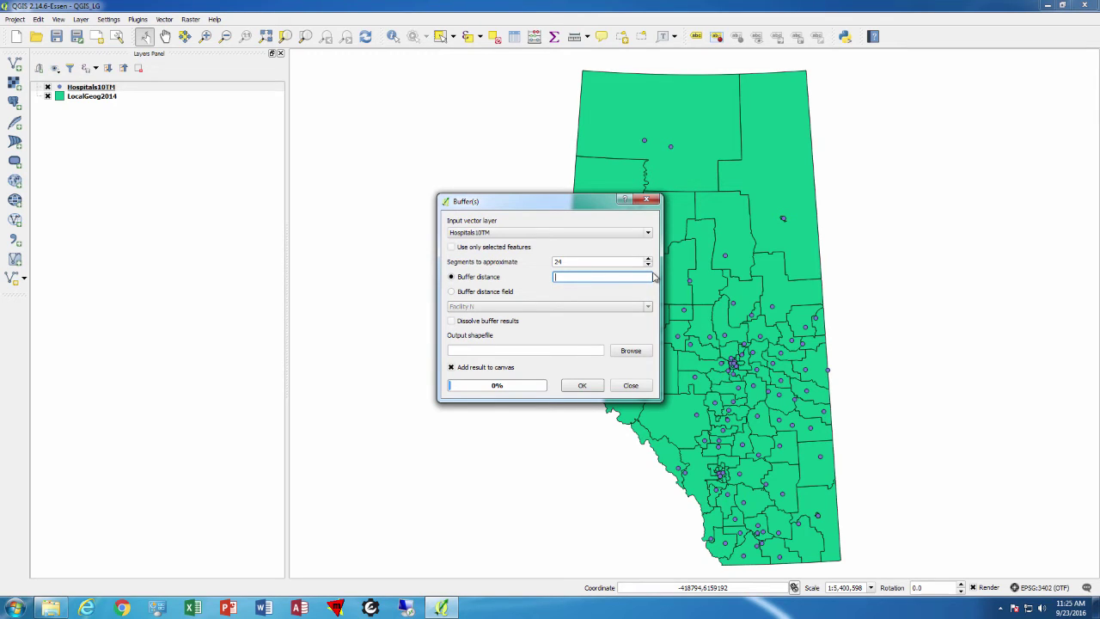
pyautogui.write('20000')
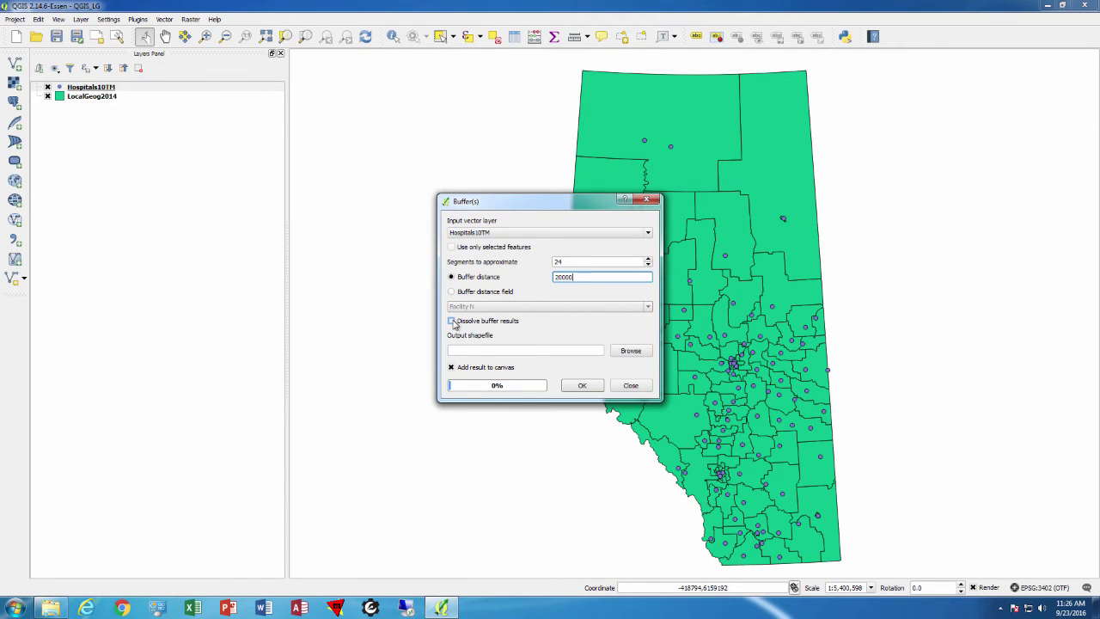
pyautogui.click(452, 321)
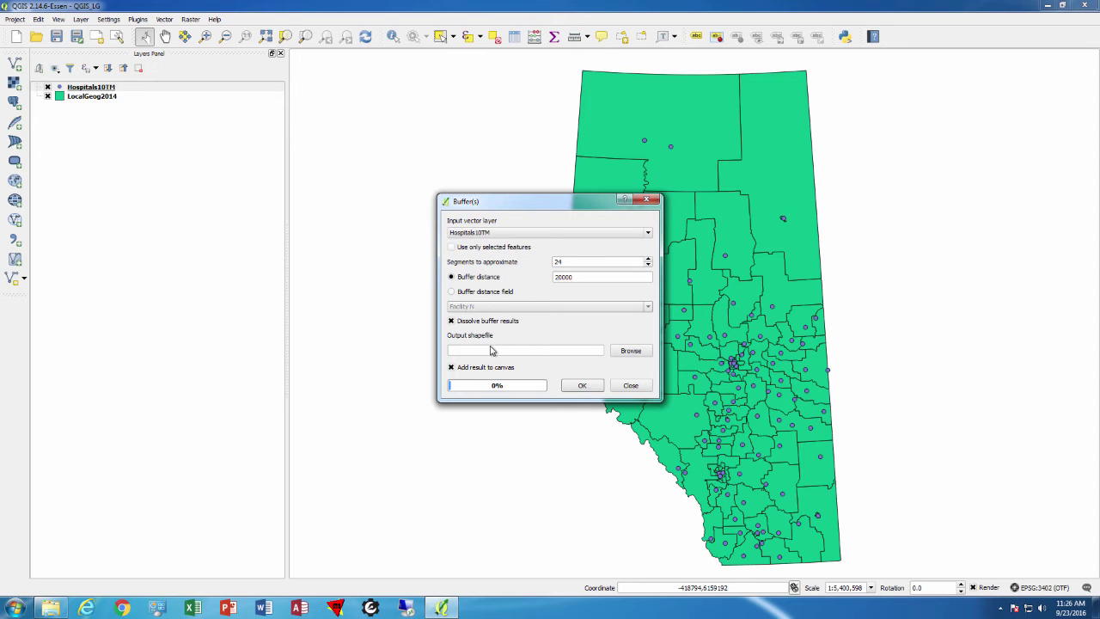
# Set the buffer output file to HospitalsBuffMerged.shp inside the QGIS_2016 folder
pyautogui.click(612, 351)
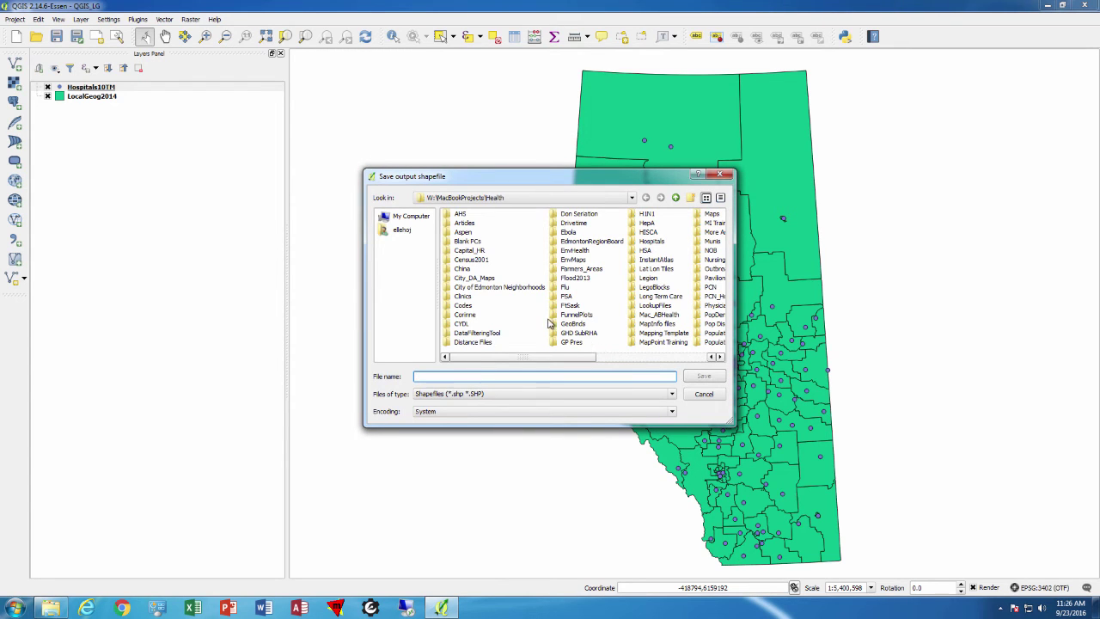
pyautogui.click(649, 359)
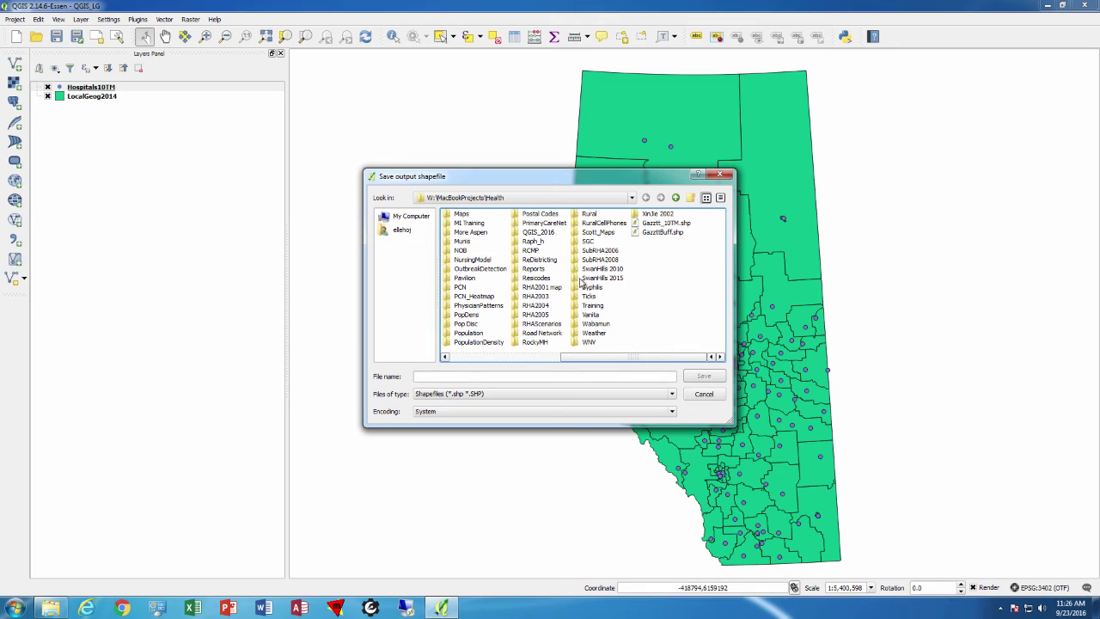
pyautogui.doubleClick(536, 233)
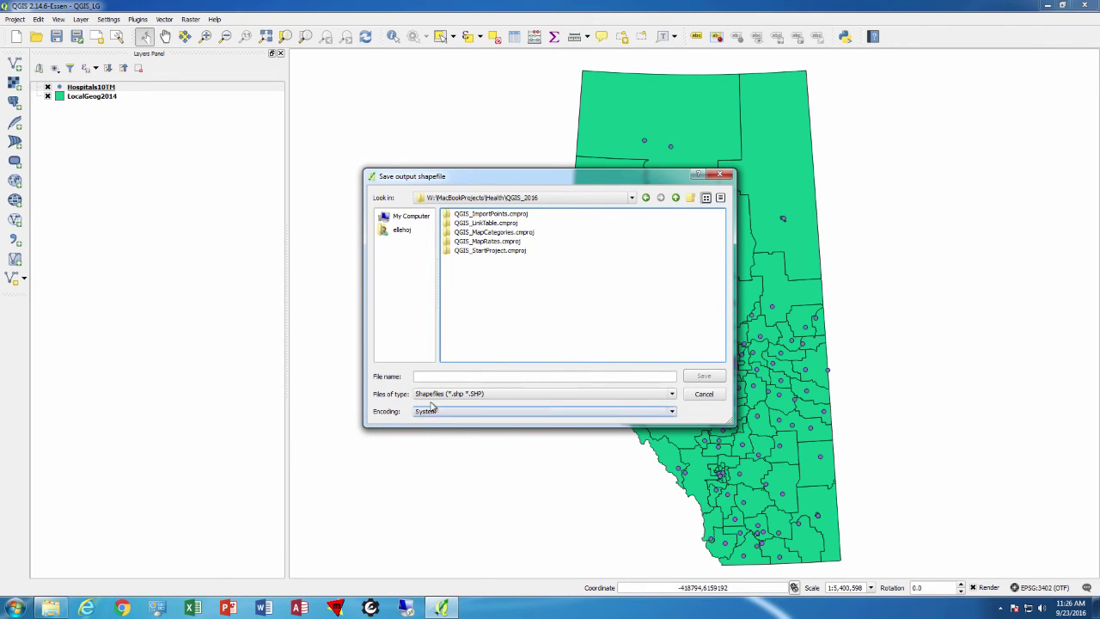
pyautogui.click(435, 376)
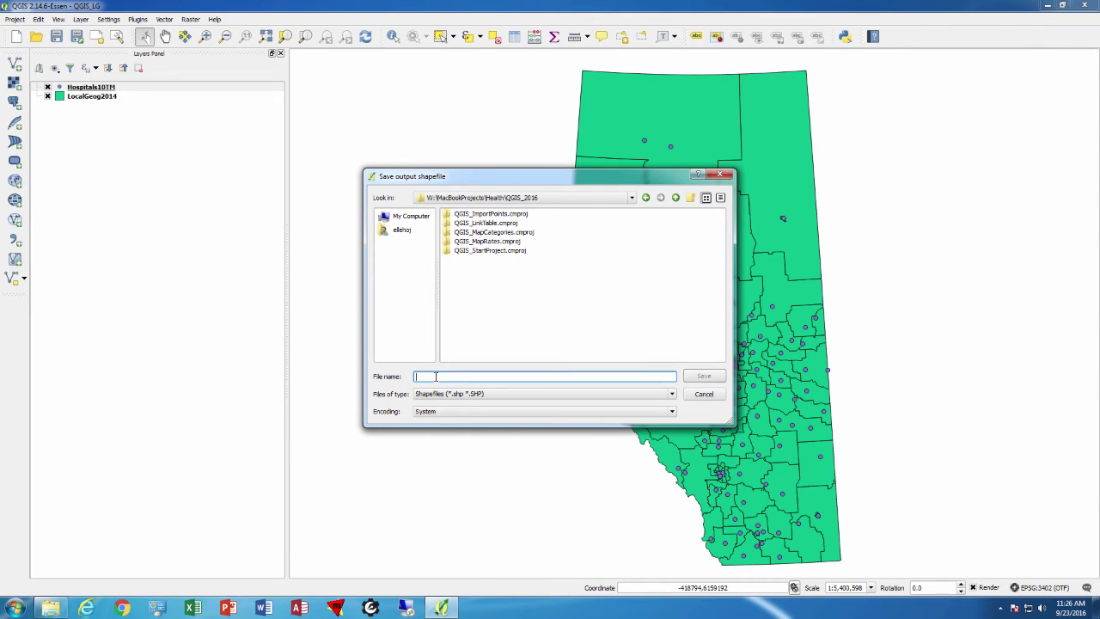
pyautogui.write('HospitalsBuffMerged')
pyautogui.click(699, 377)
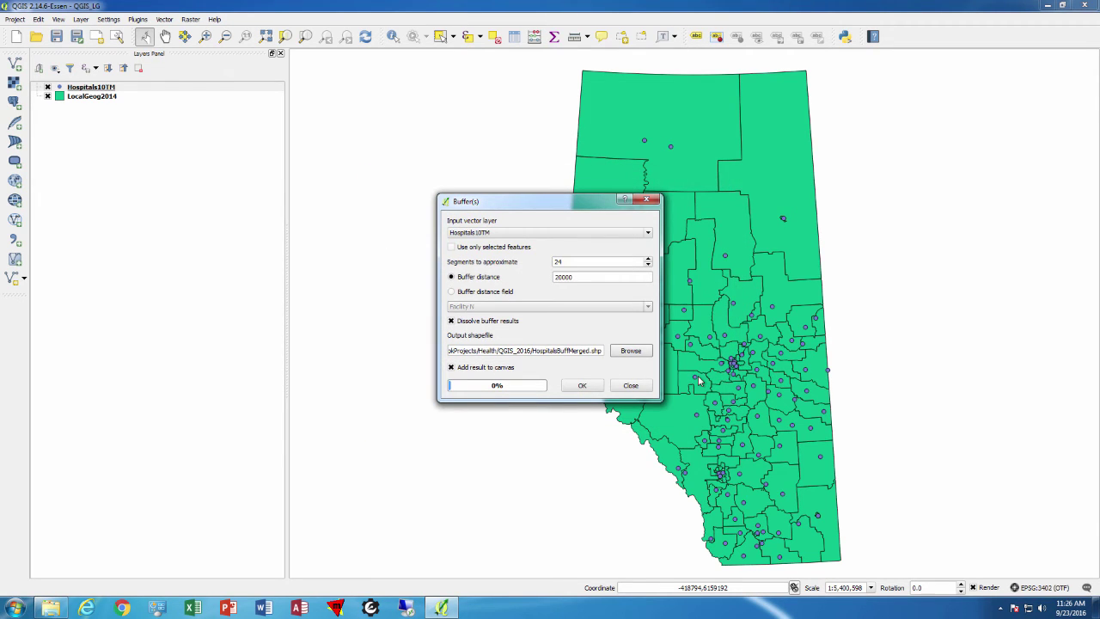
# Run the 20000 m dissolved buffer, then reset distance to 30000 with dissolve turned off
pyautogui.click(582, 386)
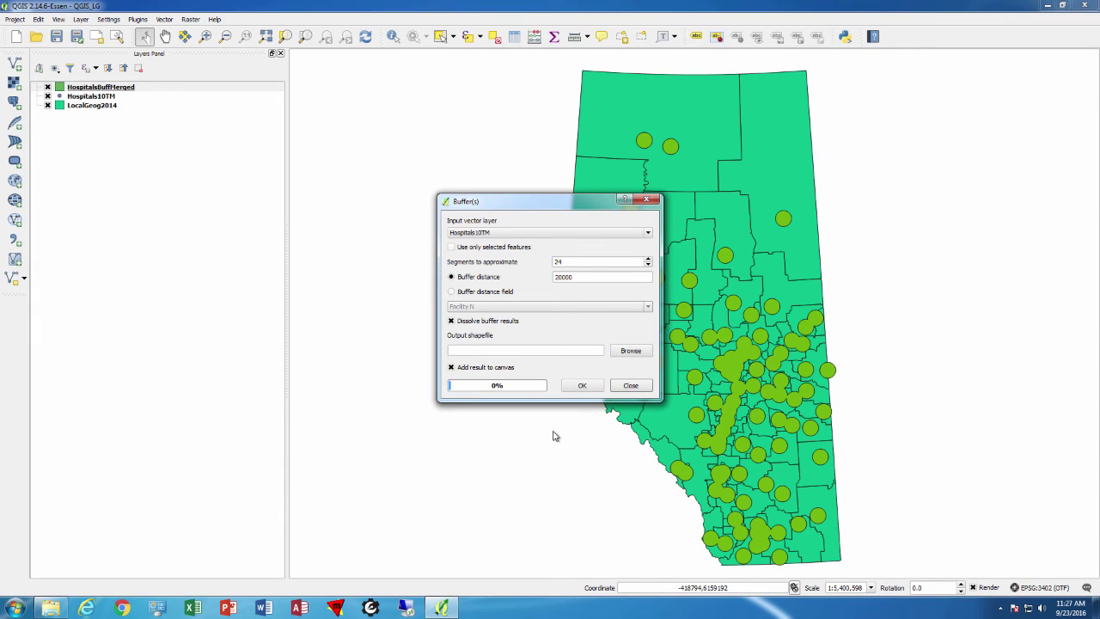
pyautogui.click(556, 277)
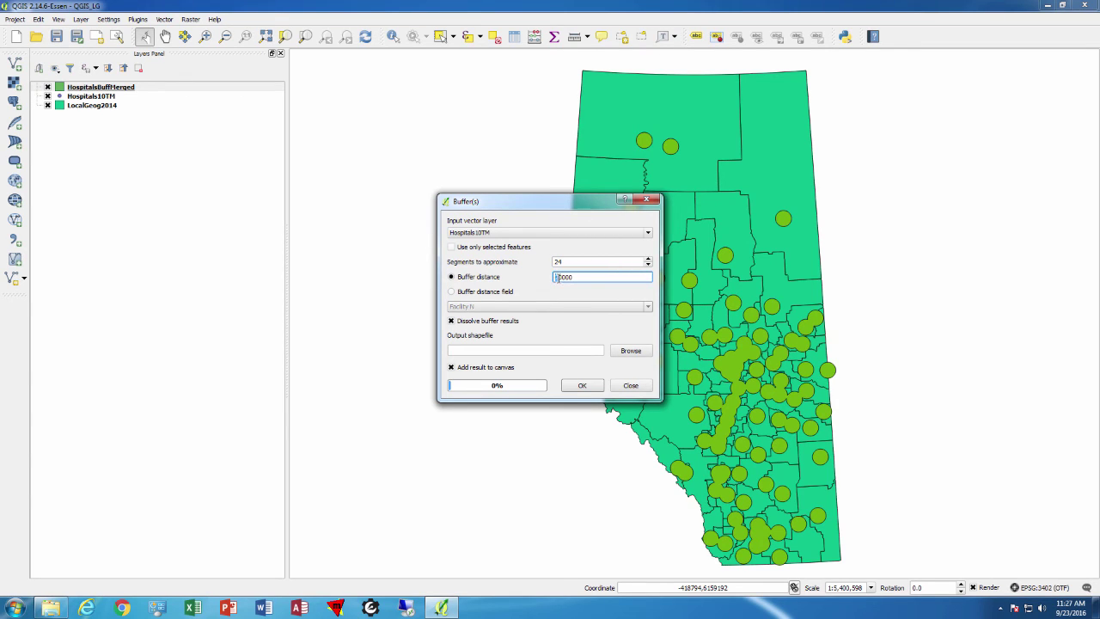
pyautogui.moveTo(562, 277); pyautogui.dragTo(555, 276)
pyautogui.write('3')
pyautogui.click(451, 321)
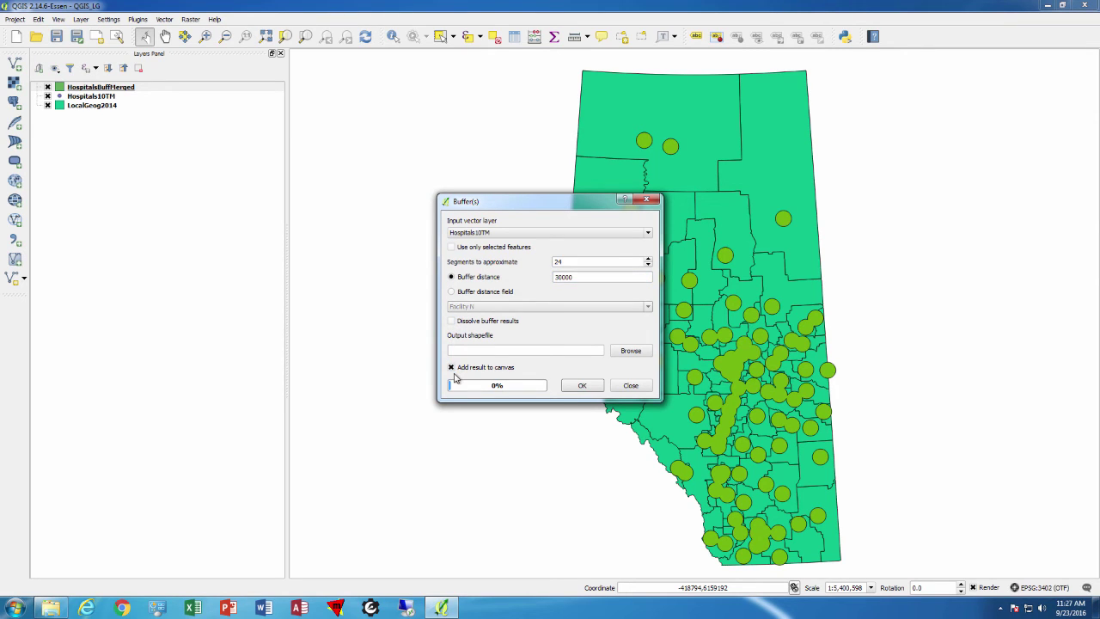
# Set the 30000 m buffer output to HospitalsBuffNotMerged.shp in the QGIS_2016 folder
pyautogui.click(627, 352)
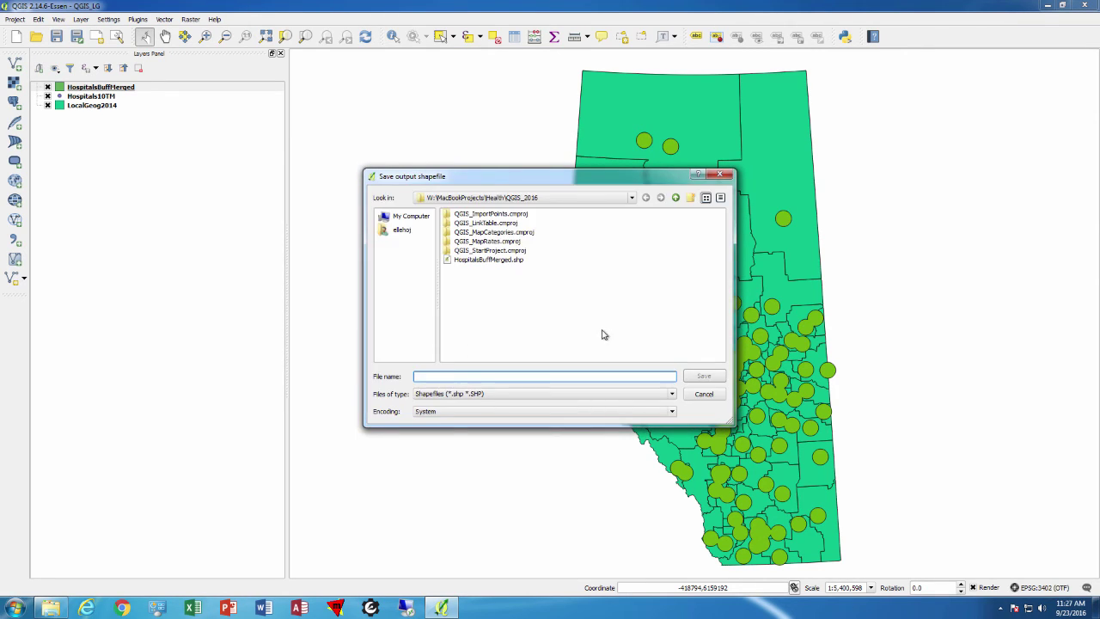
pyautogui.click(484, 259)
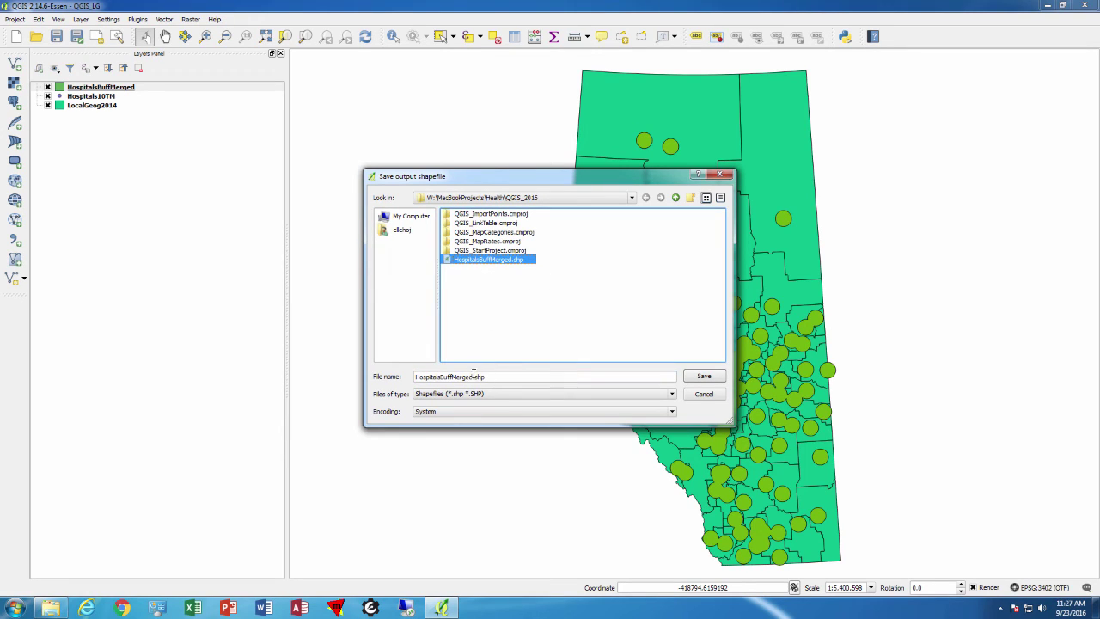
pyautogui.click(474, 376)
pyautogui.press('BackSpace')
pyautogui.press('BackSpace')
pyautogui.press('BackSpace')
pyautogui.press('BackSpace')
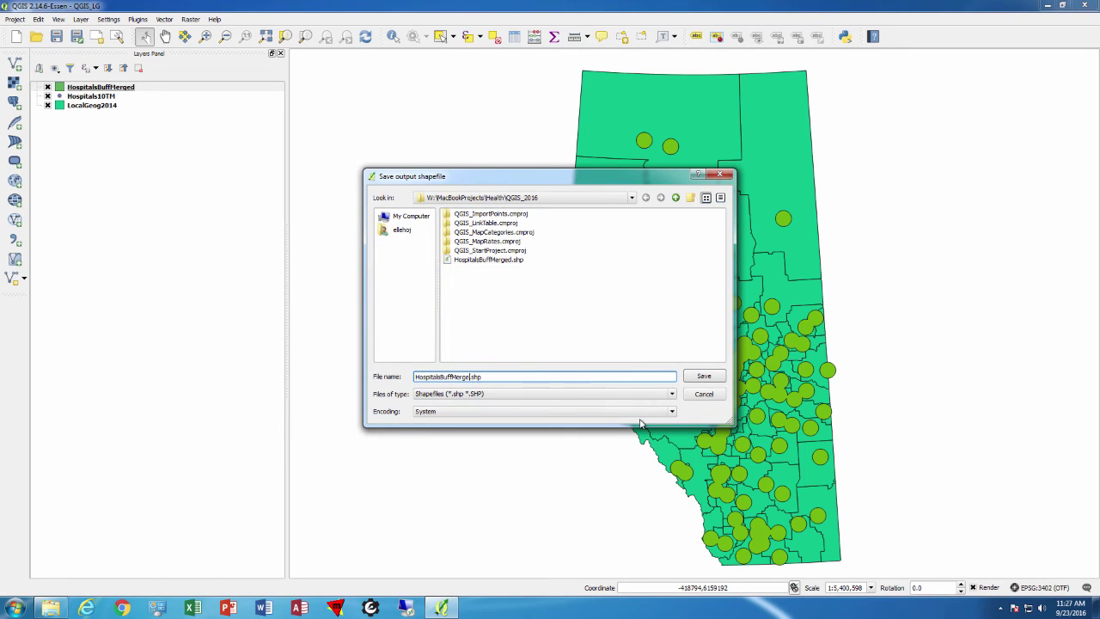
pyautogui.press('BackSpace')
pyautogui.press('BackSpace')
pyautogui.write('NotN')
pyautogui.press('BackSpace')
pyautogui.write('Merged')
pyautogui.click(703, 377)
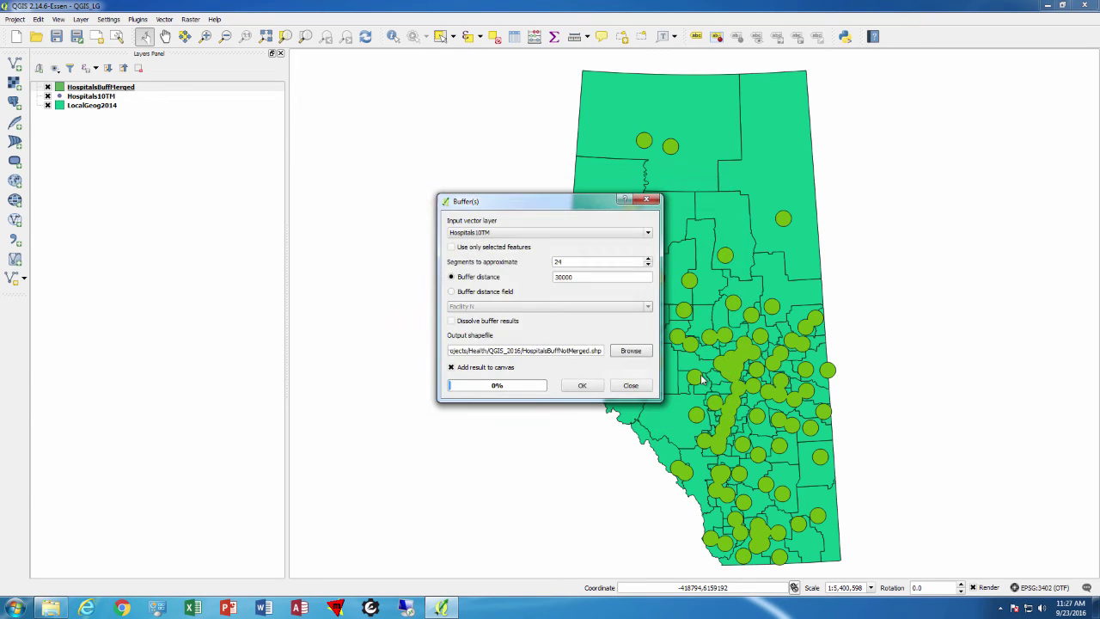
# Run the undissolved 30000 m buffer to add HospitalsBuffNotMerged, then close the tool
pyautogui.click(583, 385)
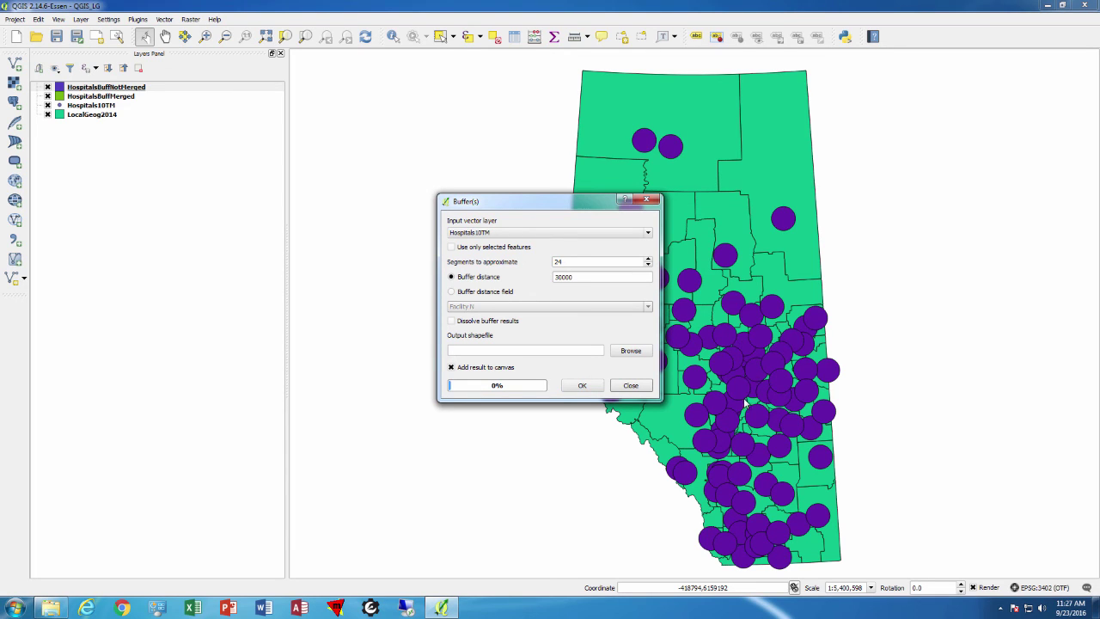
pyautogui.click(647, 200)
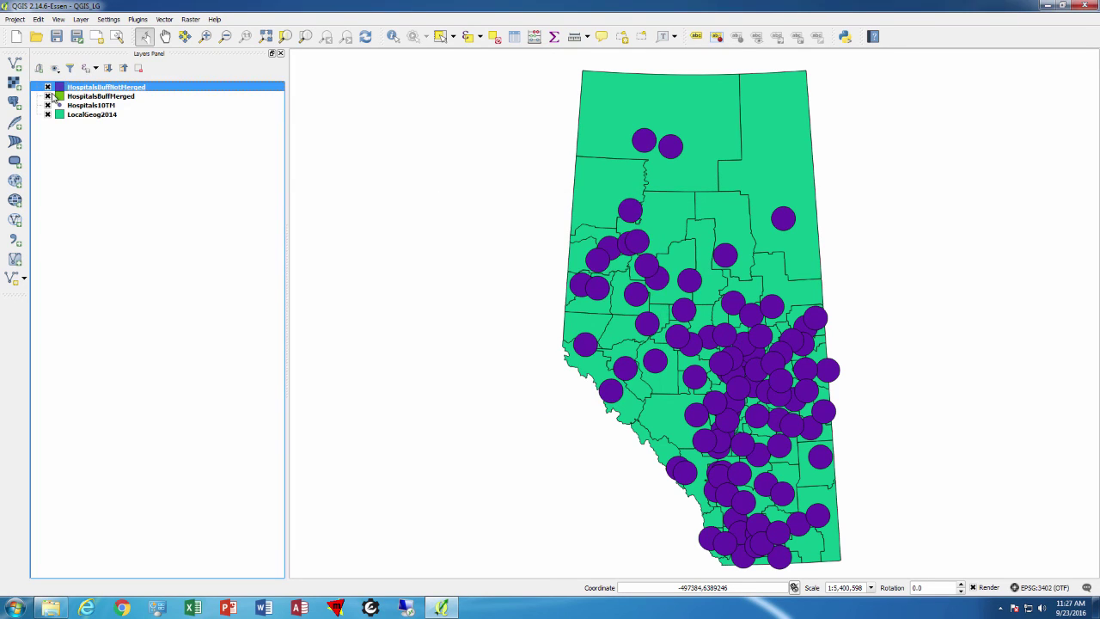
pyautogui.click(48, 87)
# Compare the purple circles with the green merged zones, leaving only the green zones visible
pyautogui.click(47, 95)
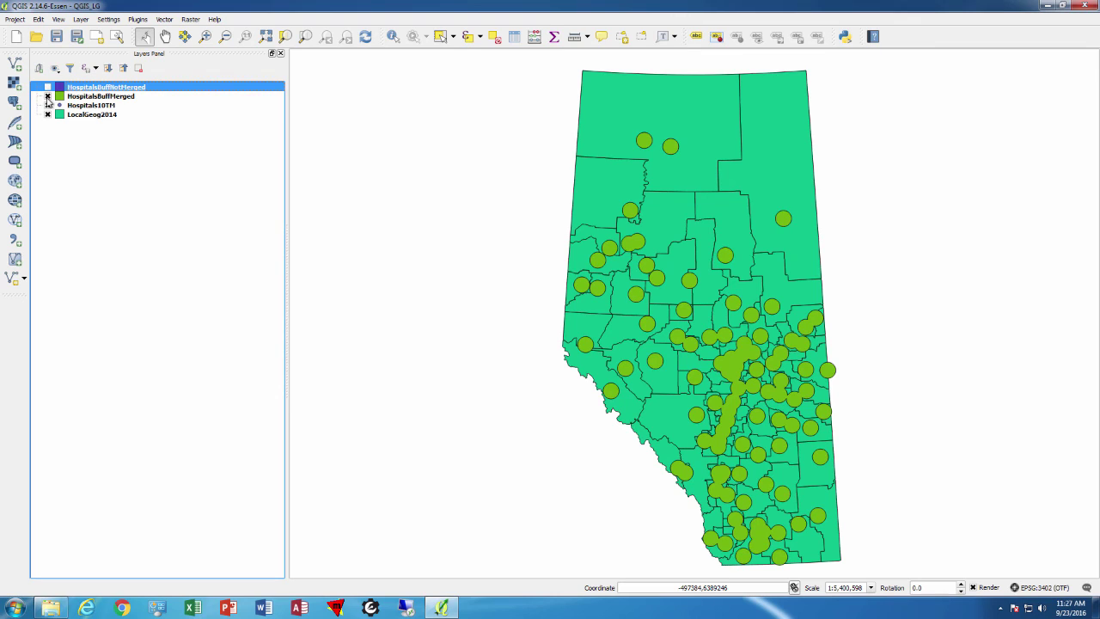
pyautogui.click(48, 87)
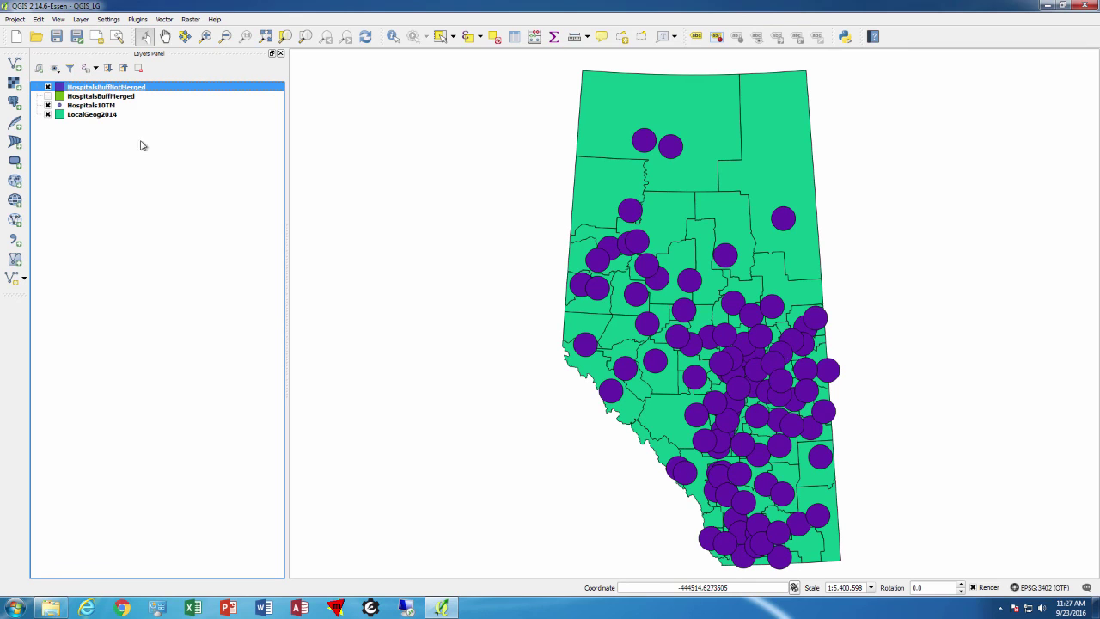
pyautogui.click(47, 86)
pyautogui.click(47, 96)
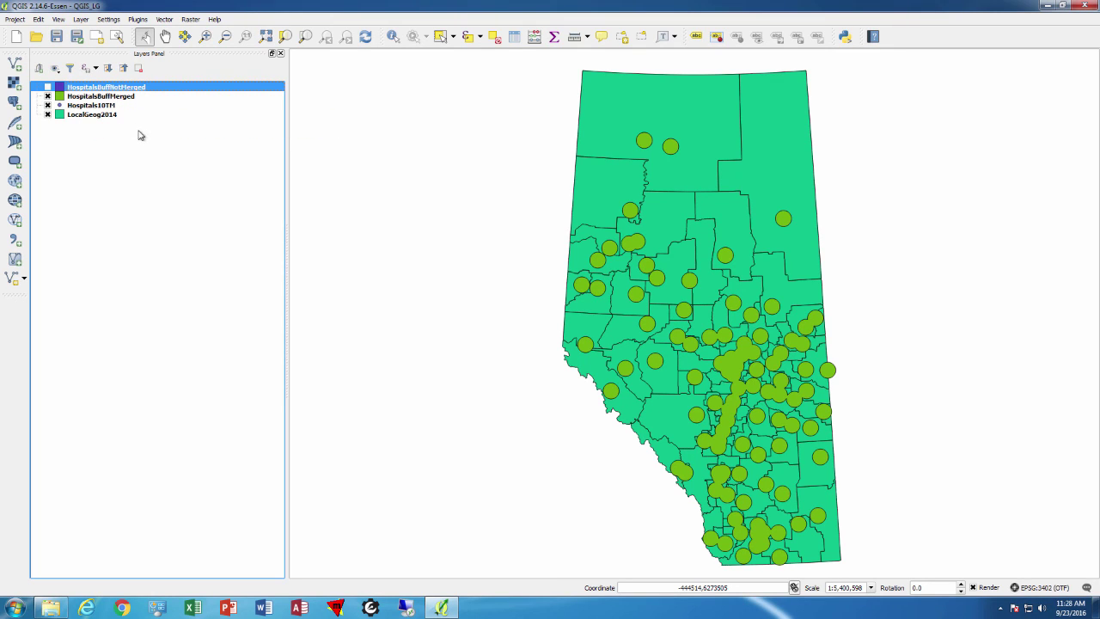
pyautogui.click(84, 106)
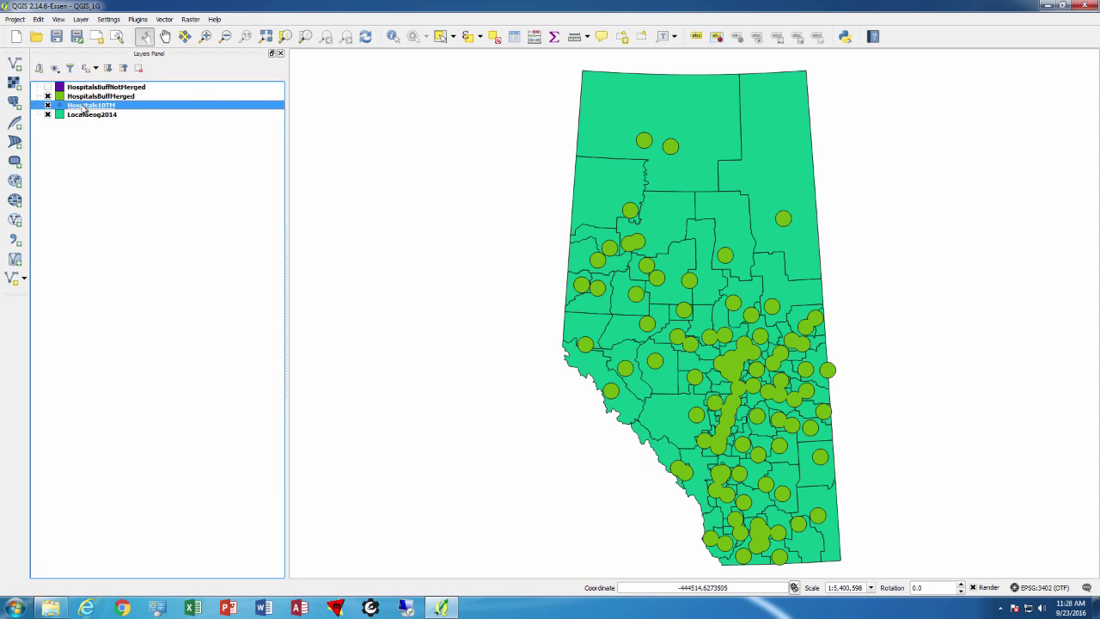
pyautogui.click(89, 117)
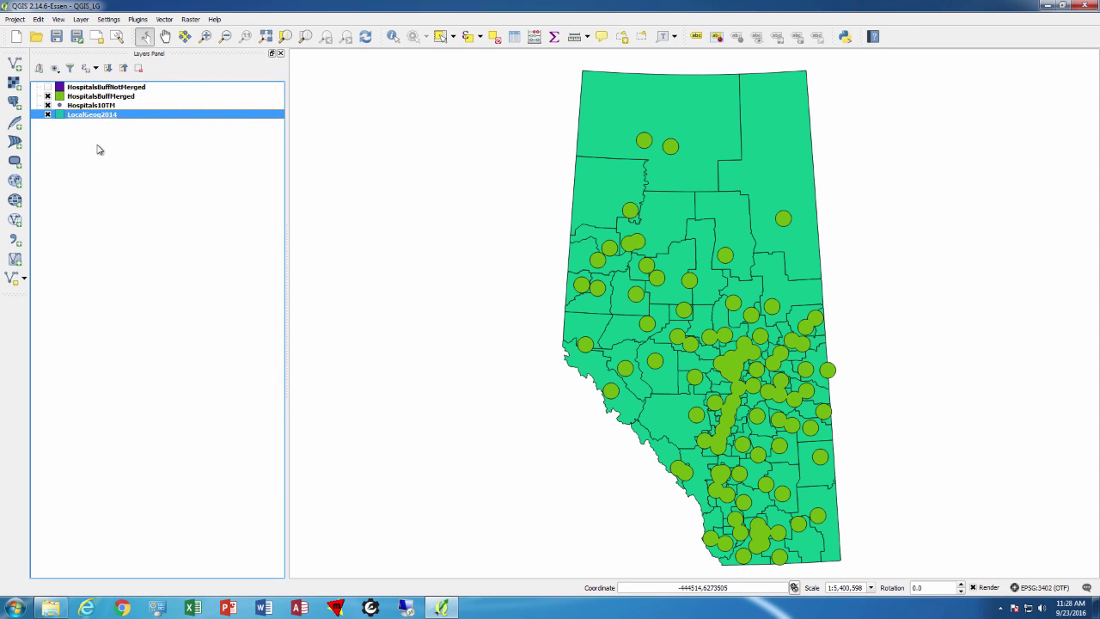